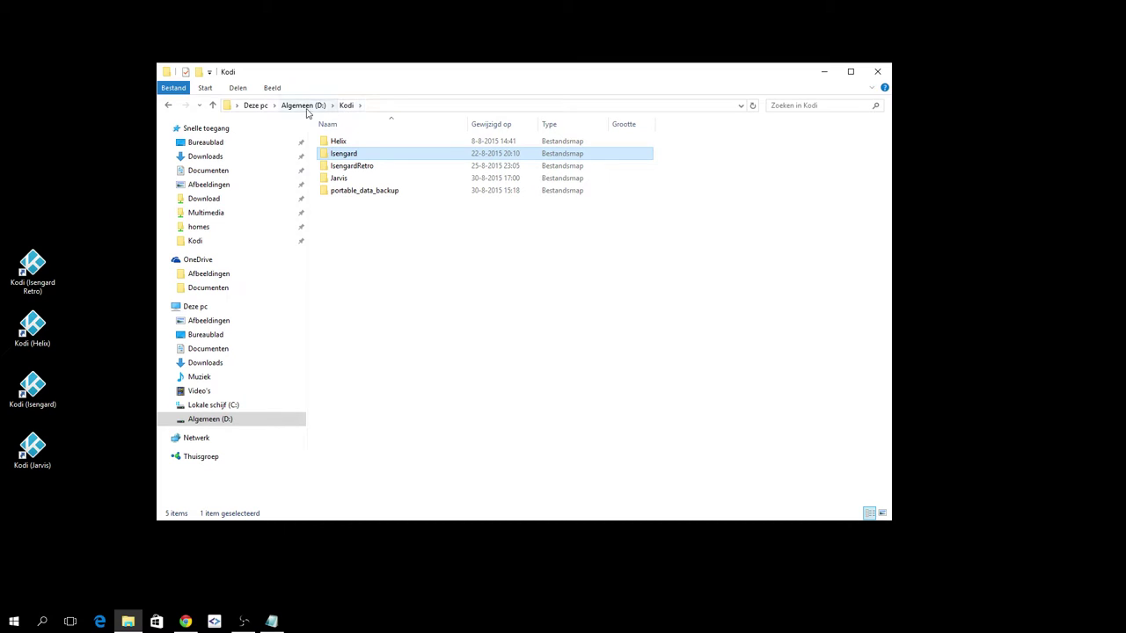
Look through the Isengard and Jarvis folders inside the Kodi folder, including Jarvis's portable_data, and return to the Isengard folder.
double_click(350, 156)
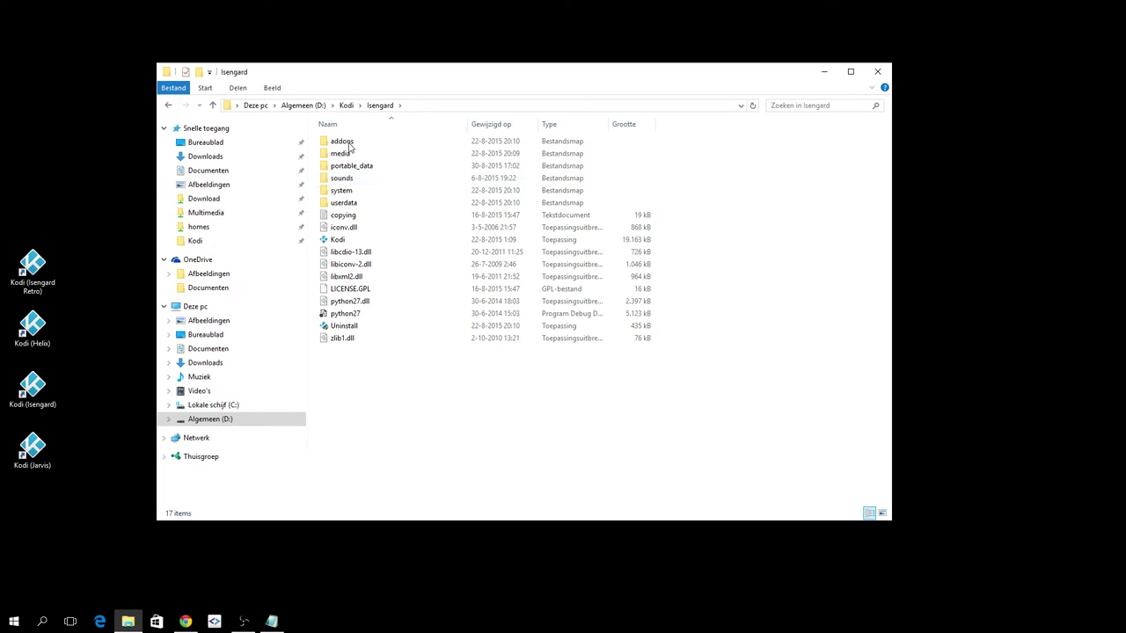
click(346, 105)
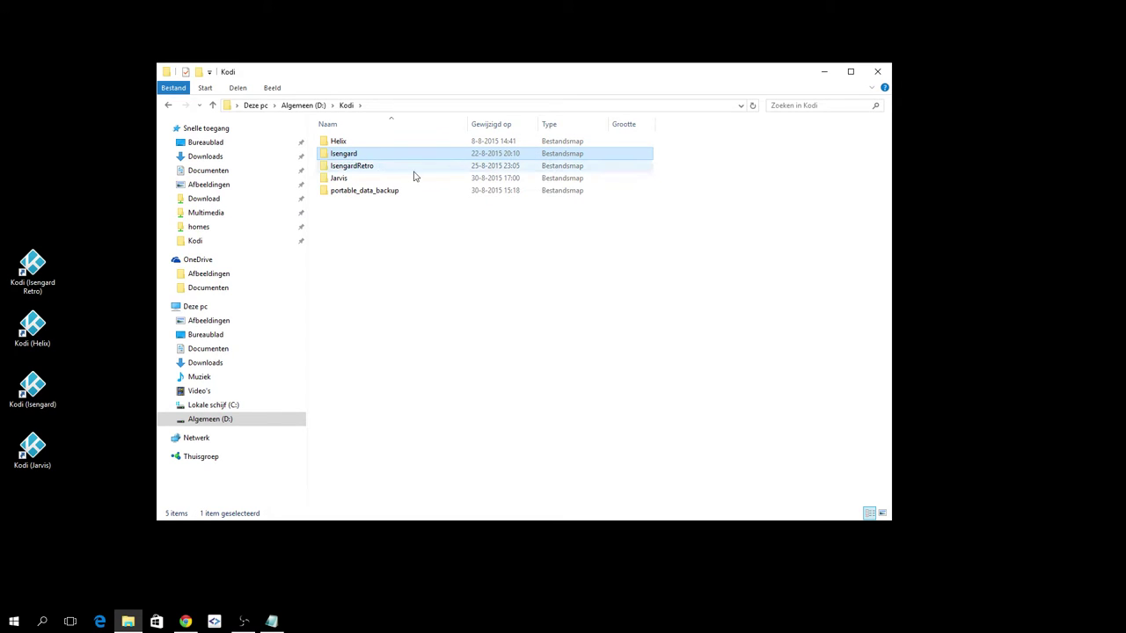
click(334, 180)
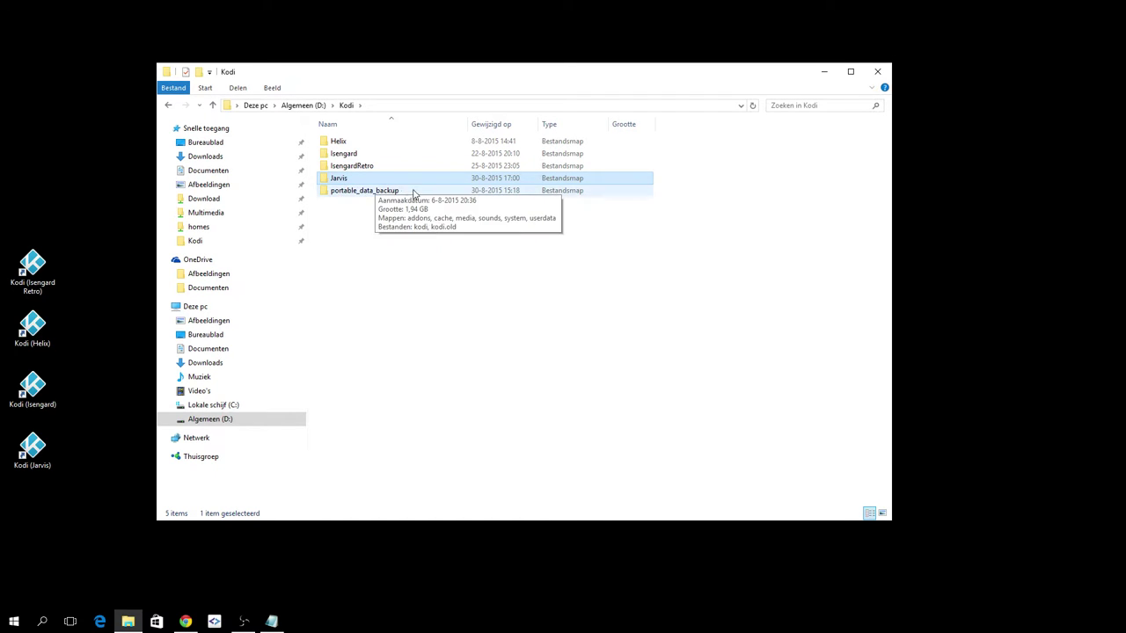
double_click(365, 178)
click(353, 168)
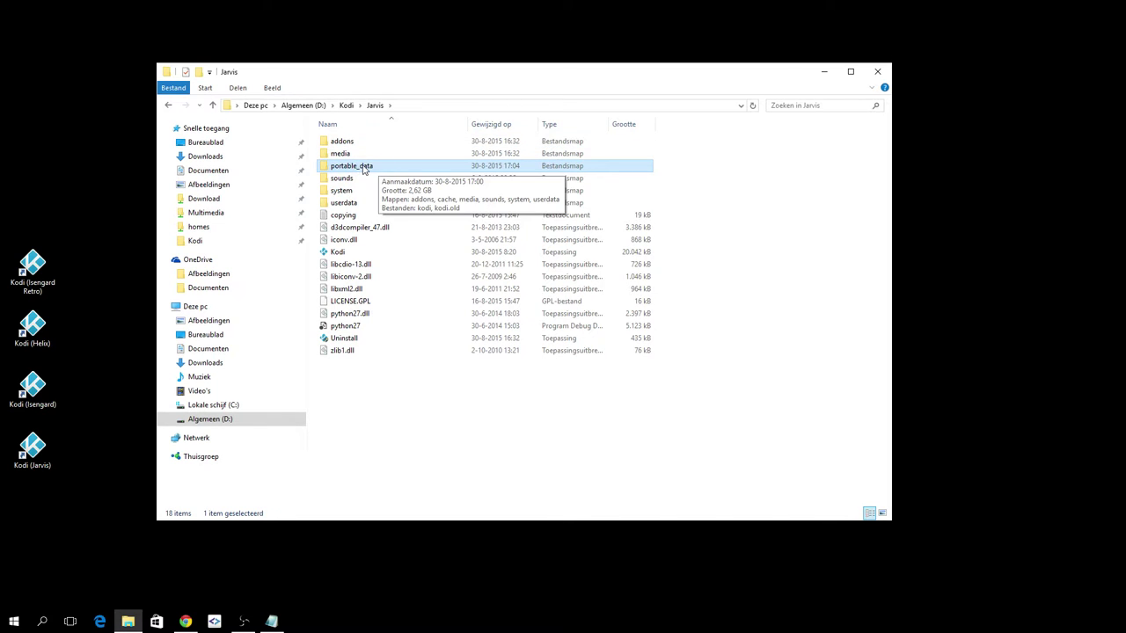
key(BackSpace)
double_click(345, 156)
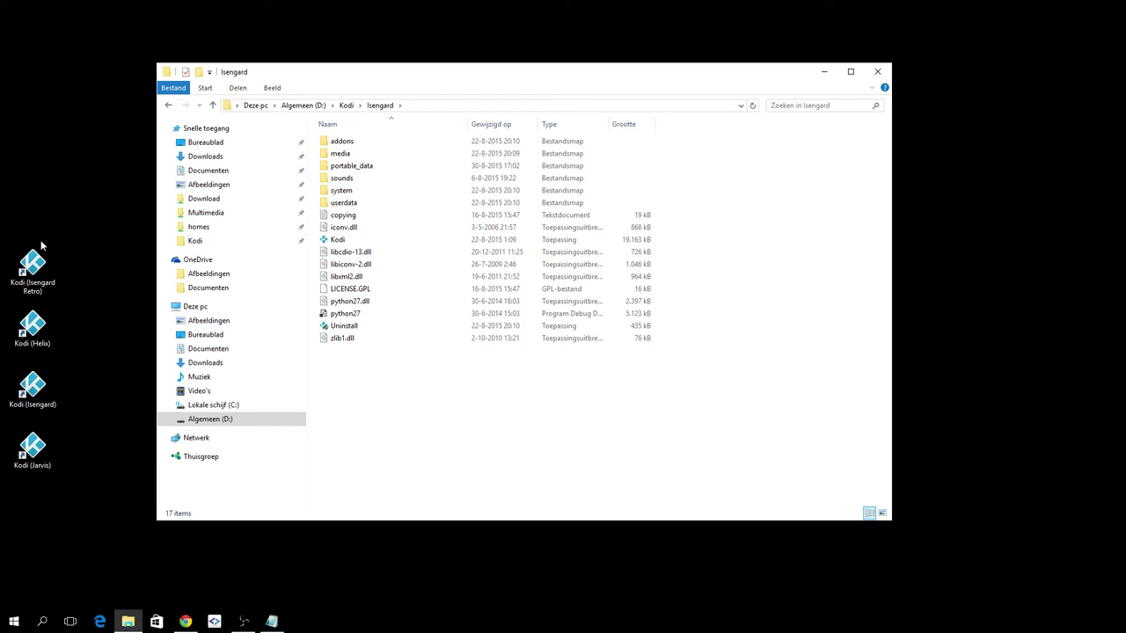
Check the launch target in the properties of the Kodi (Isengard) desktop shortcut and close the properties.
click(31, 324)
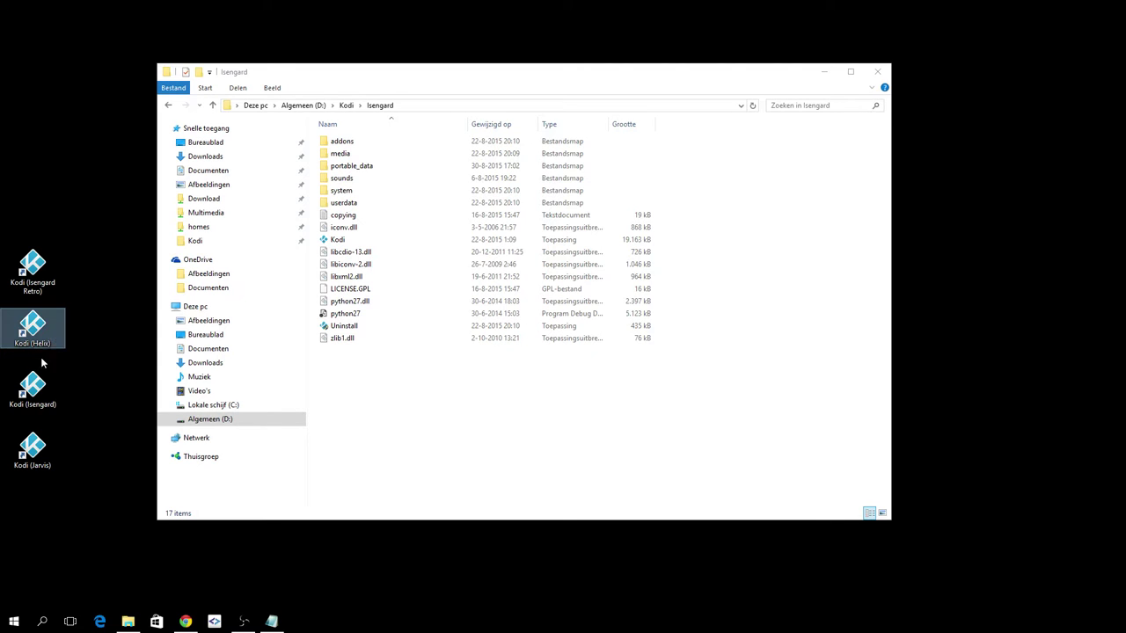
click(33, 387)
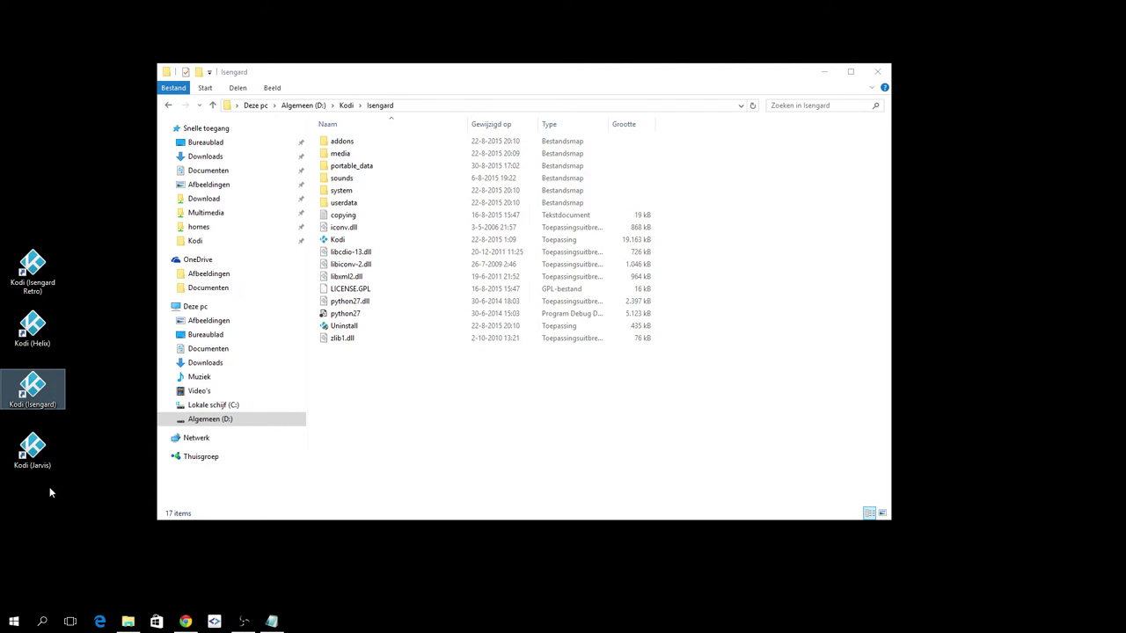
right_click(51, 396)
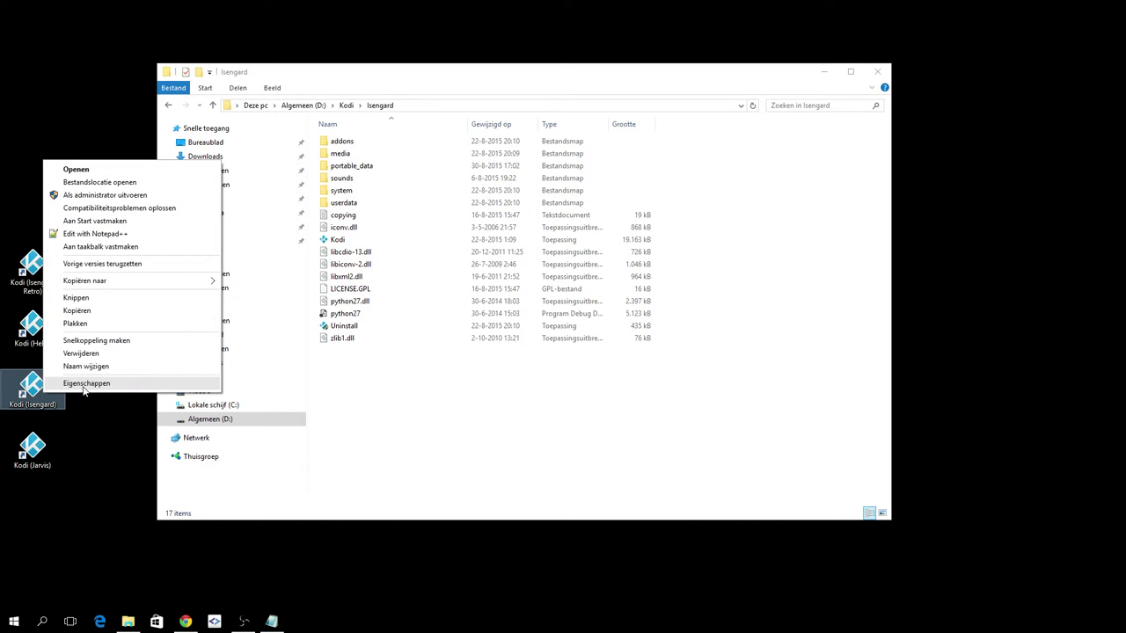
click(86, 385)
click(201, 413)
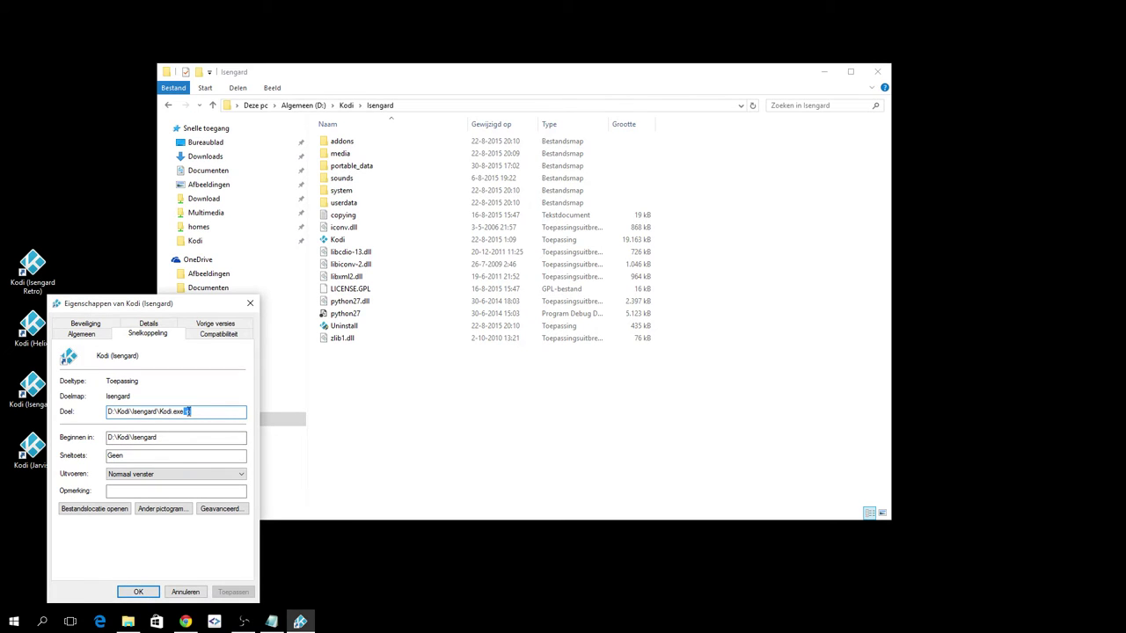
click(139, 591)
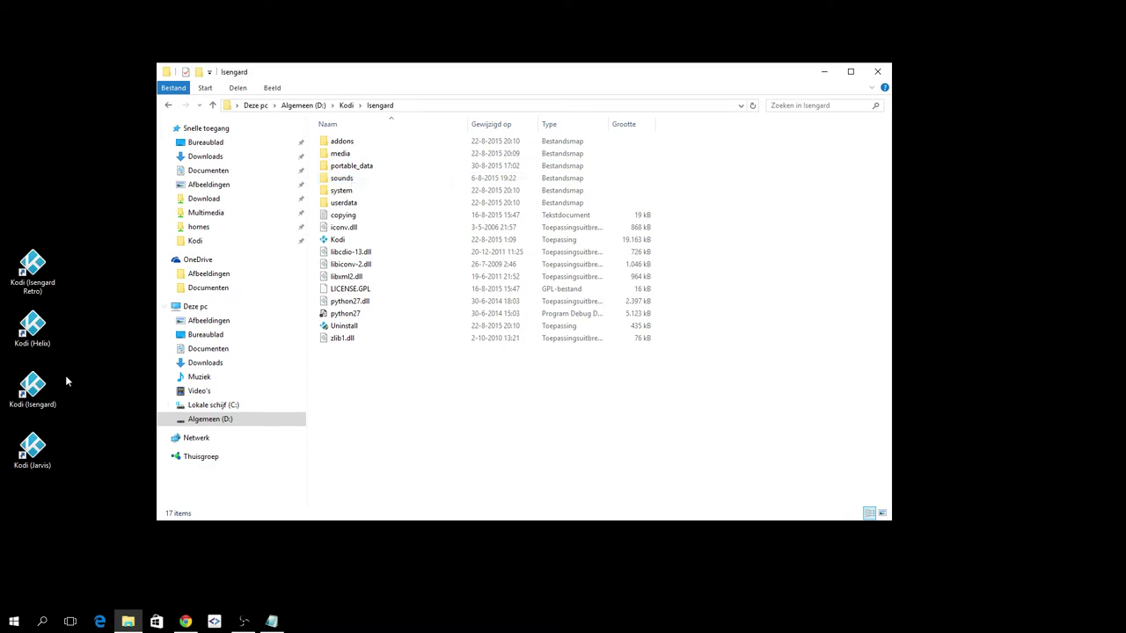
Browse the addons and cache folders inside Isengard's portable_data folder.
double_click(356, 167)
double_click(354, 142)
scroll(390, 403, down, 3)
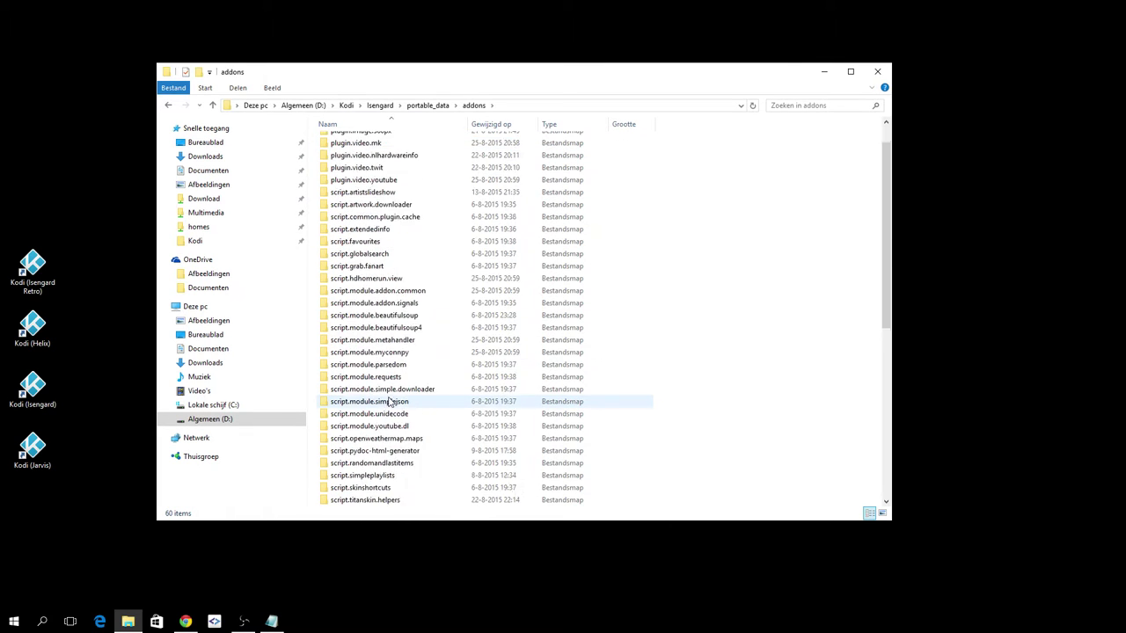
scroll(390, 403, down, 3)
scroll(389, 403, up, 5)
key(BackSpace)
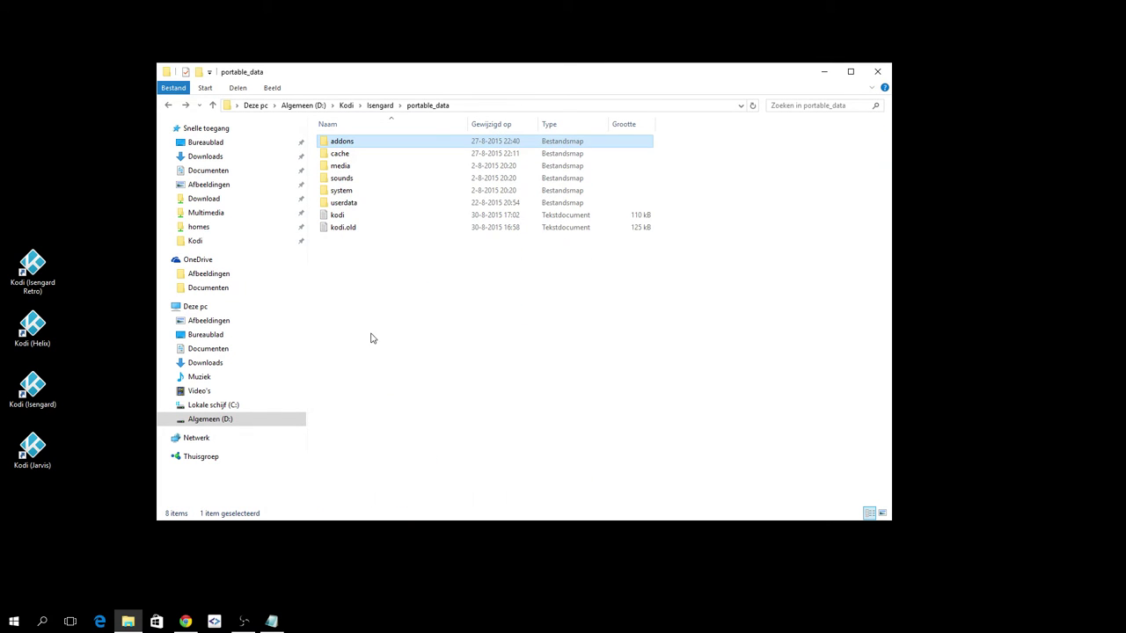
double_click(353, 154)
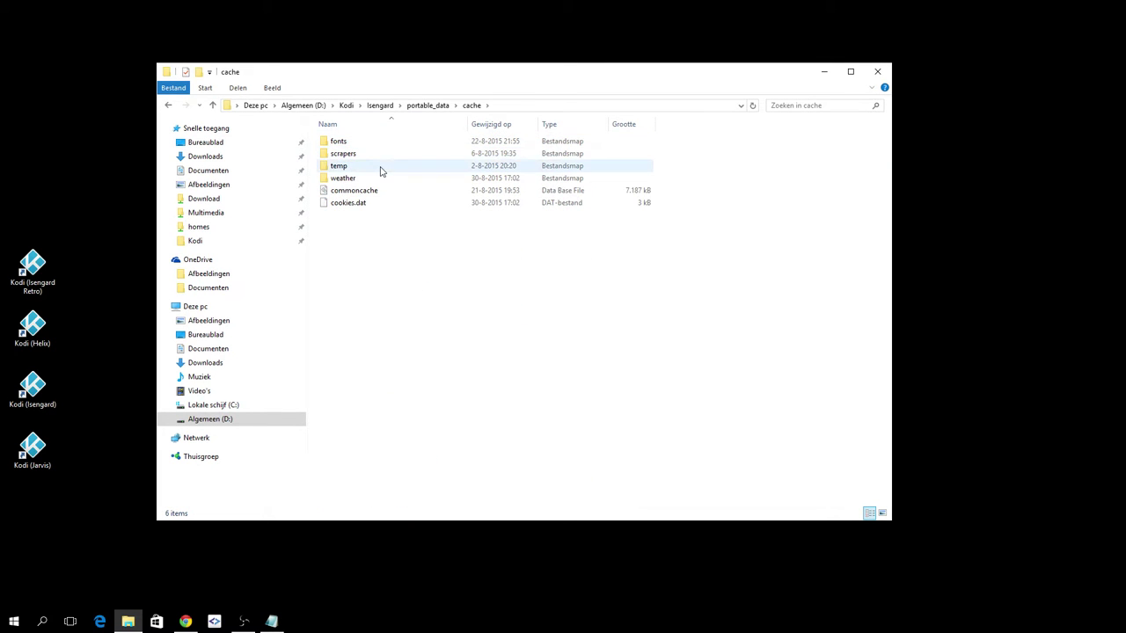
key(BackSpace)
Delete the guisettings1 XML file from the userdata folder in Isengard's portable_data.
click(351, 208)
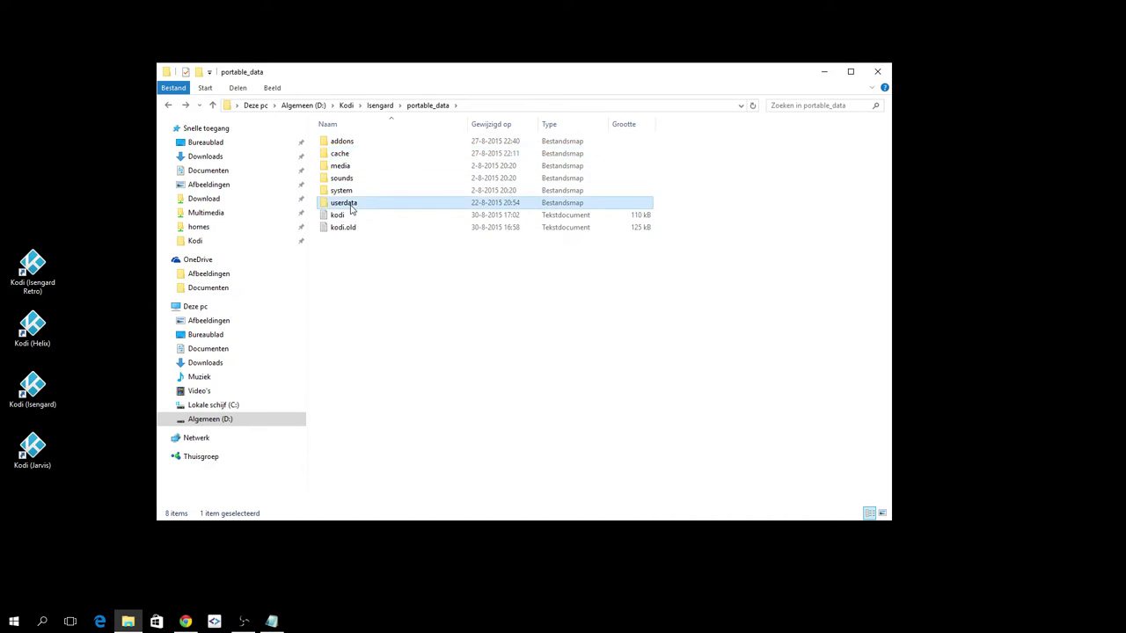
double_click(351, 205)
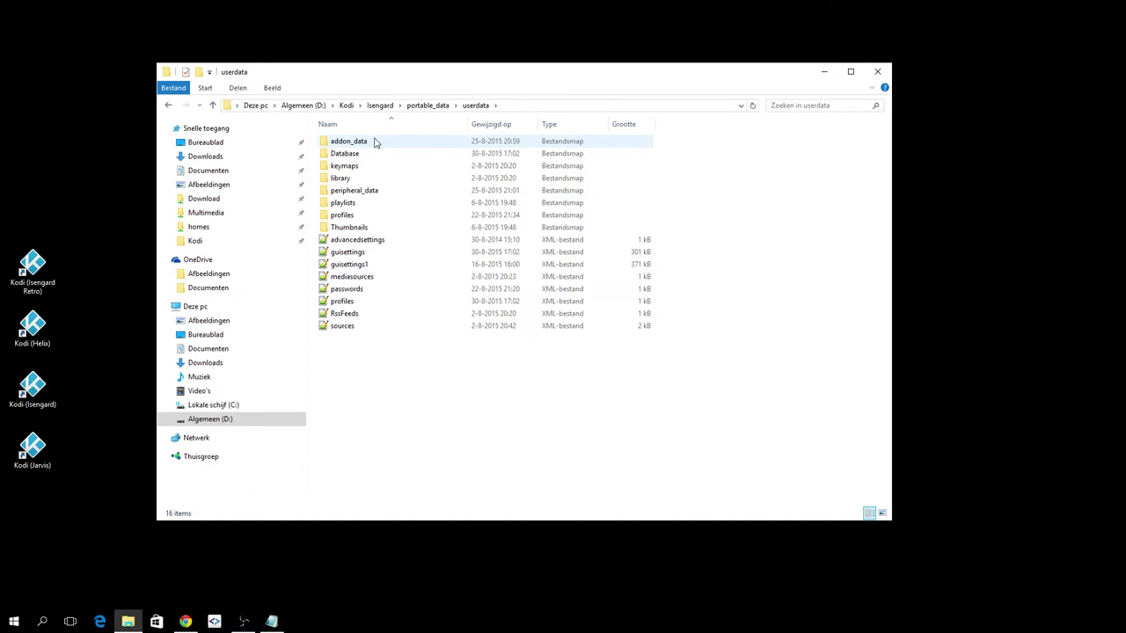
click(359, 265)
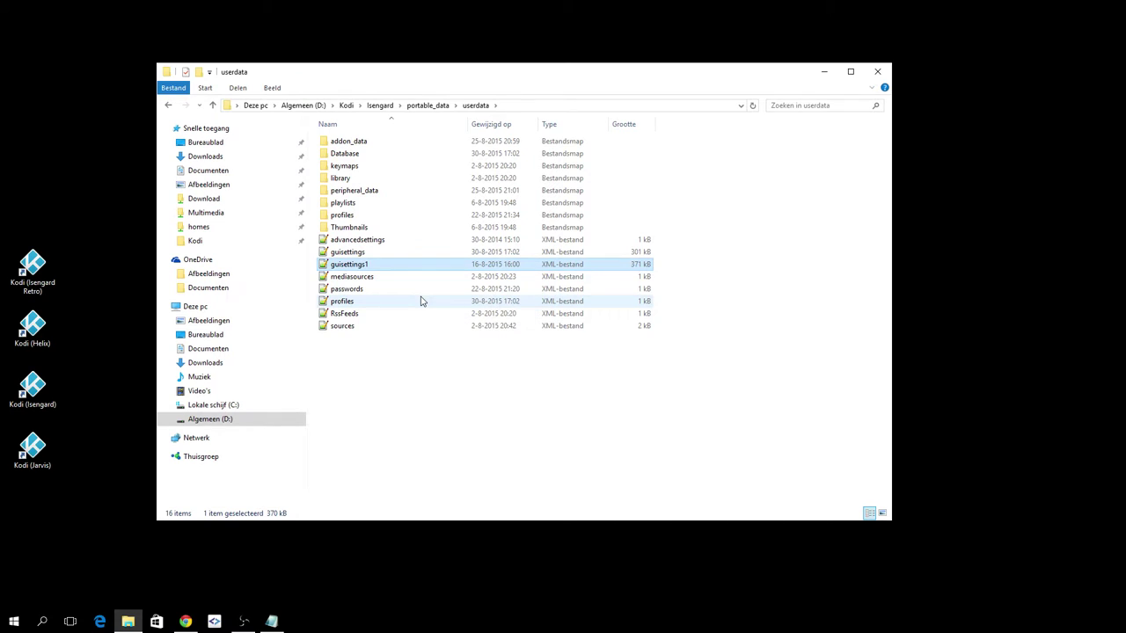
key(Delete)
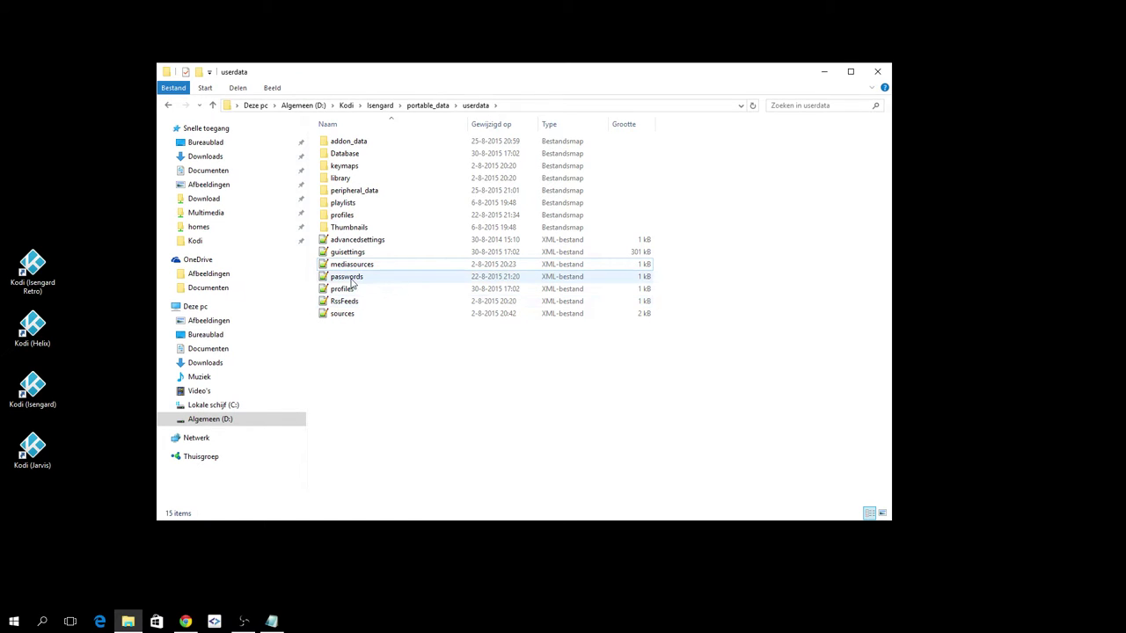
Examine the albumssortbyartistthenyear line in advancedsettings.xml and close the editor with all its open files.
double_click(380, 240)
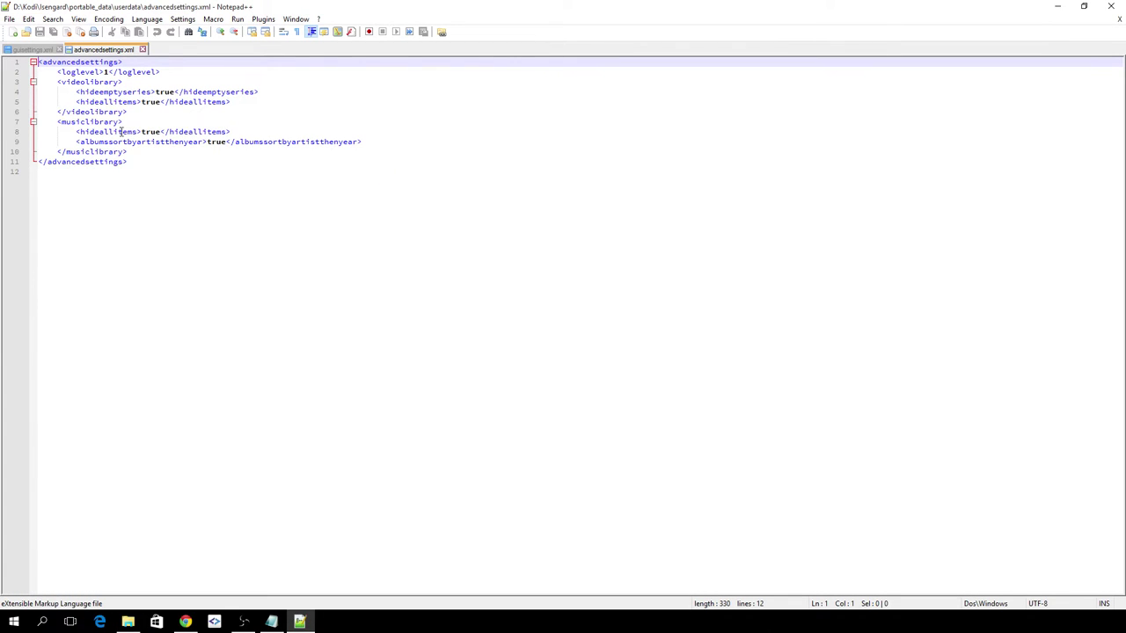
drag(76, 142, 199, 148)
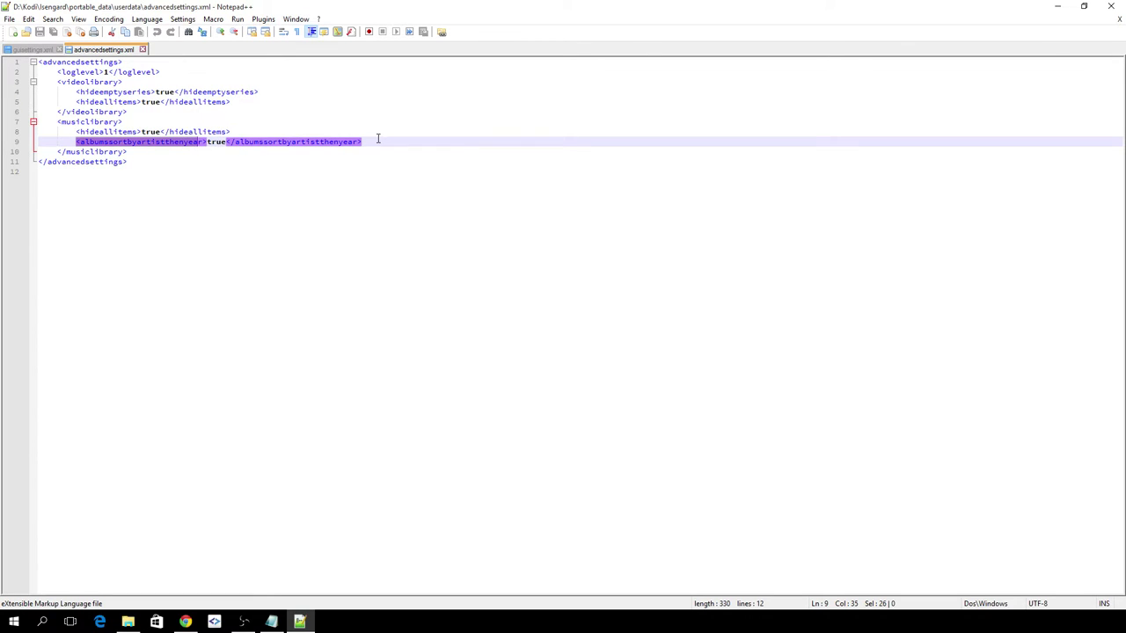
drag(362, 141, 77, 141)
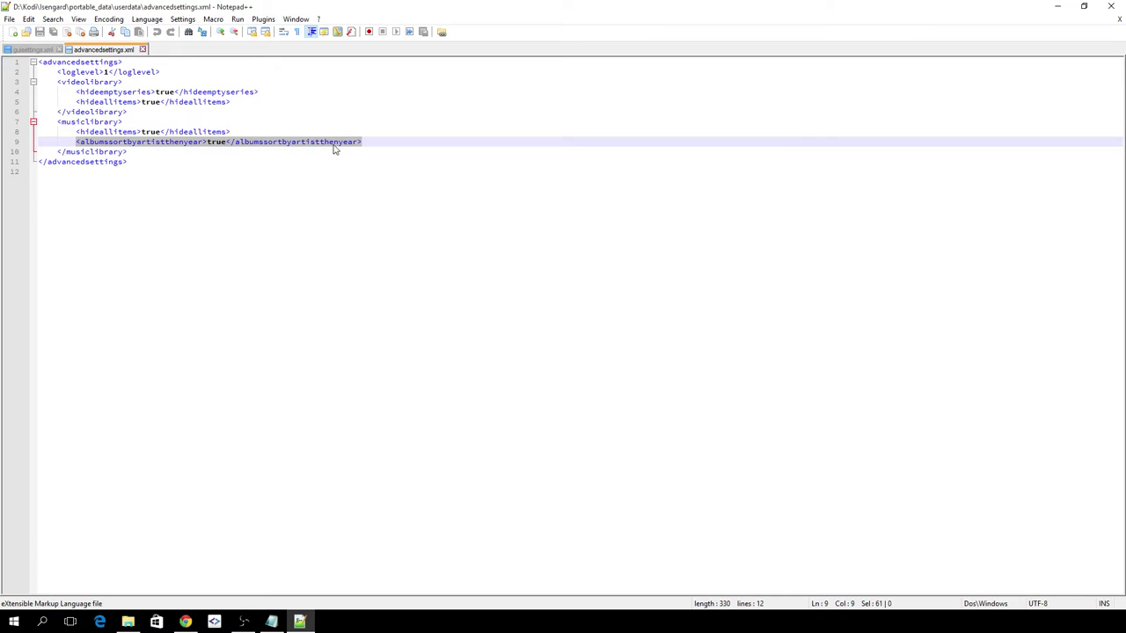
click(143, 50)
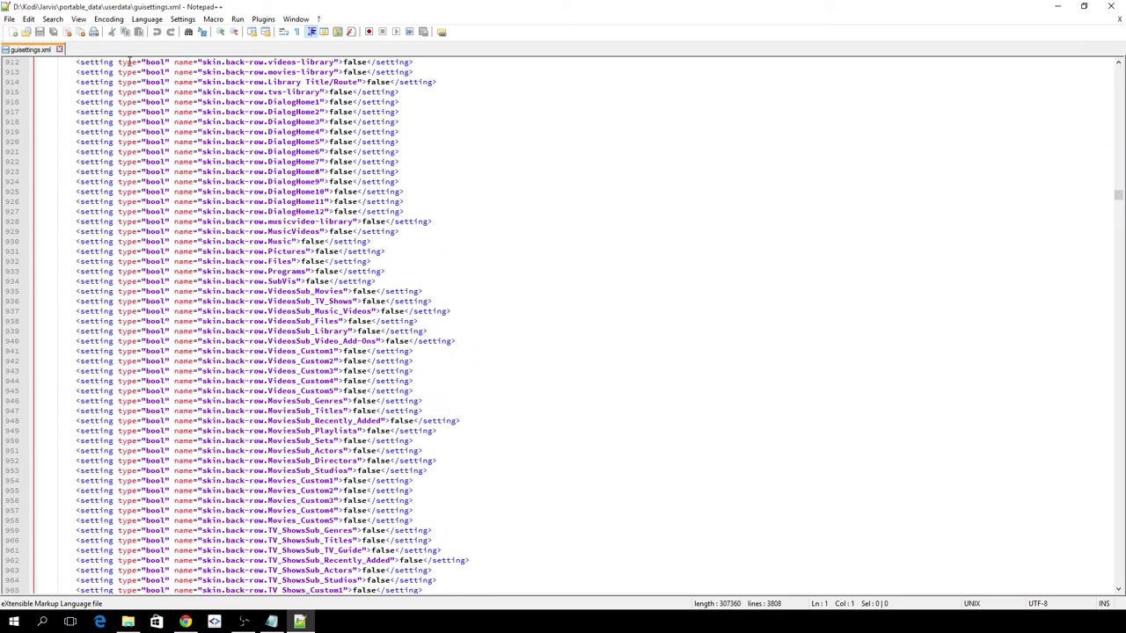
click(1119, 18)
click(1110, 6)
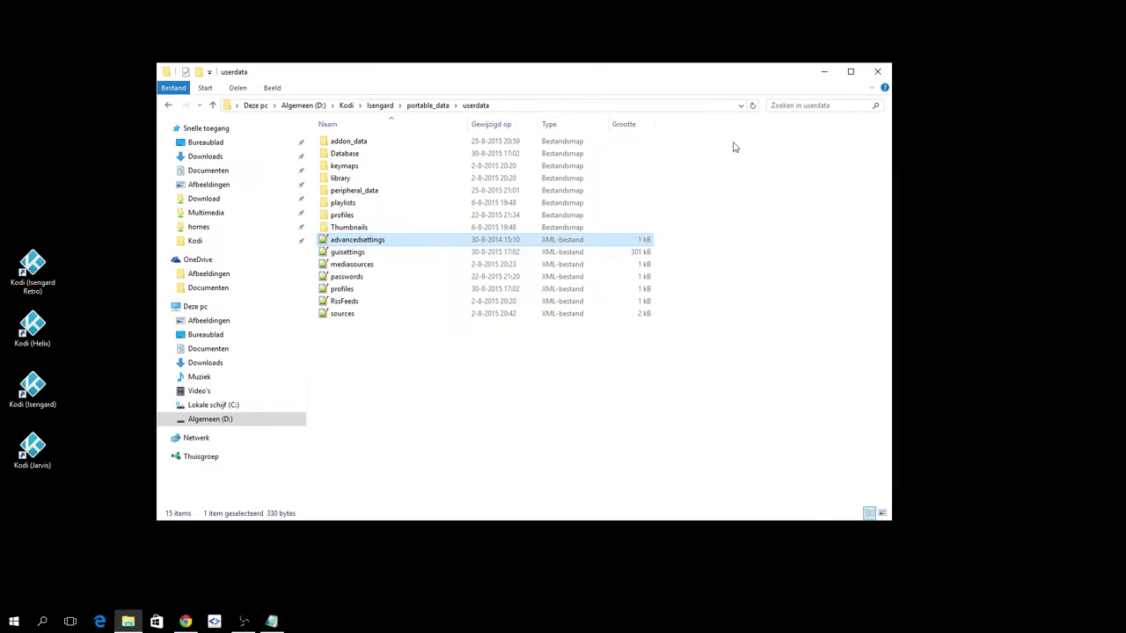
View the add-on settings folders in addon_data and return to the userdata folder.
click(435, 373)
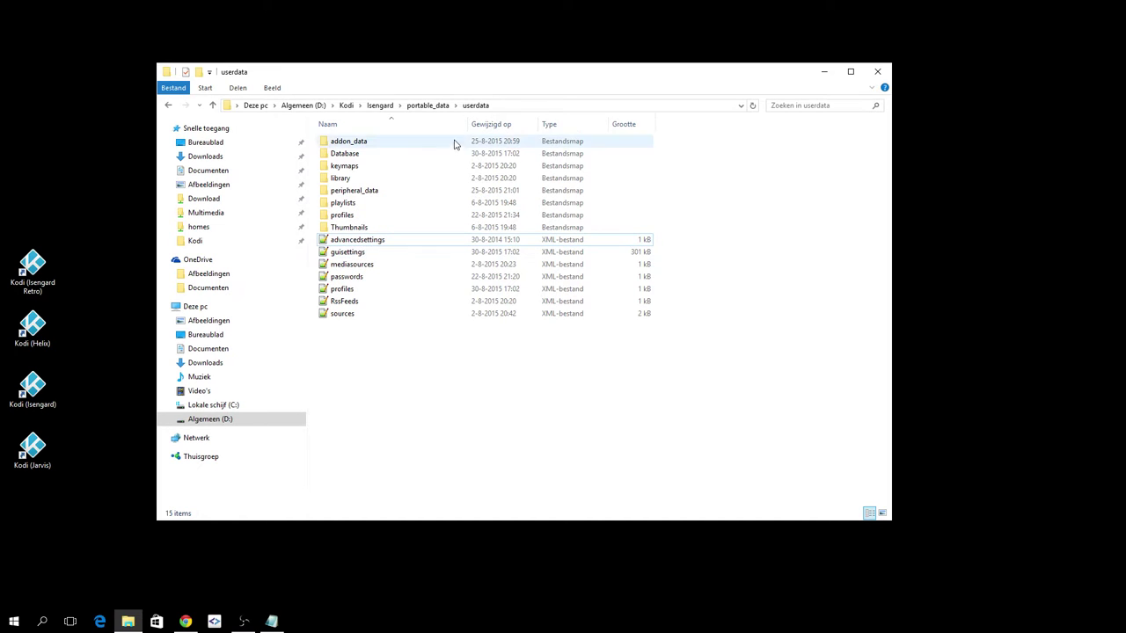
double_click(359, 141)
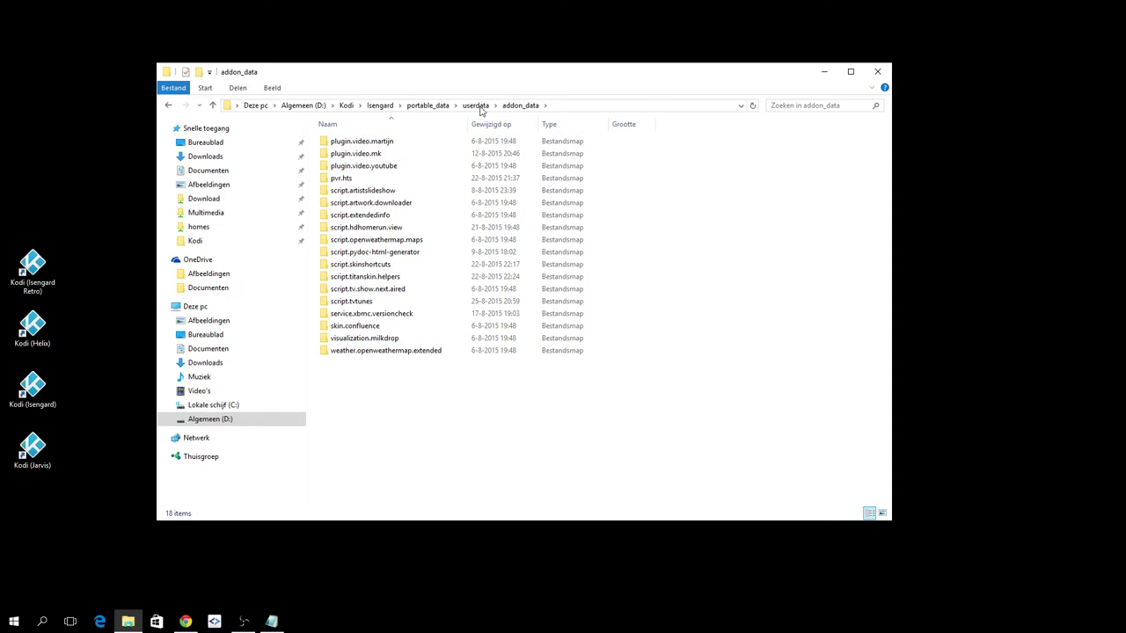
click(480, 107)
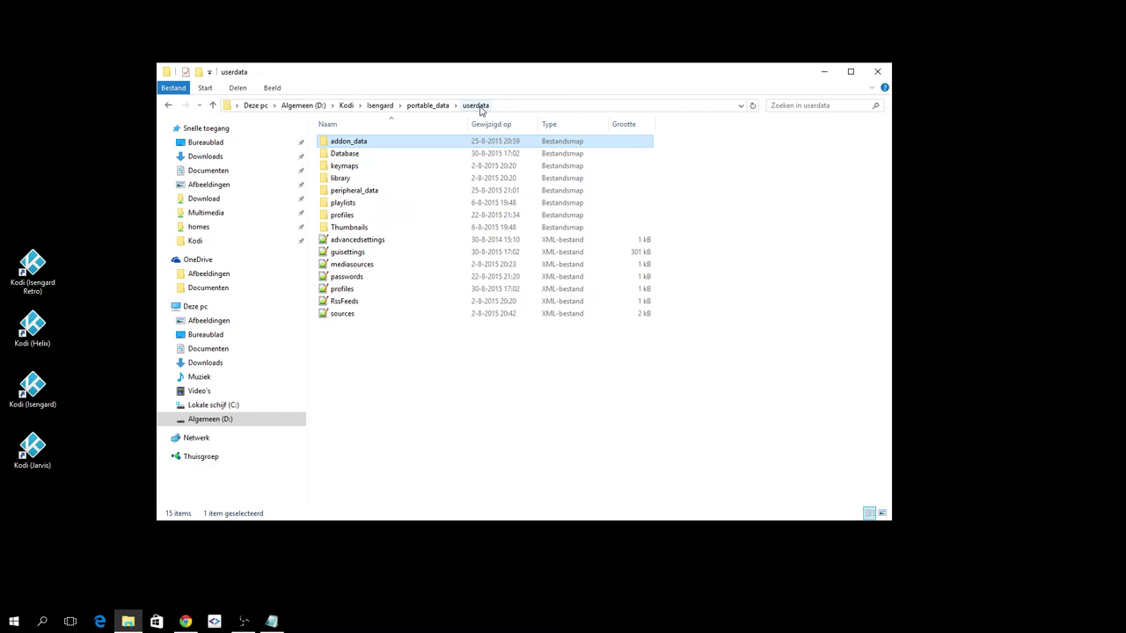
Open guisettings.xml from userdata and look through its general settings down to the skinsettings section.
double_click(351, 255)
scroll(312, 246, down, 1)
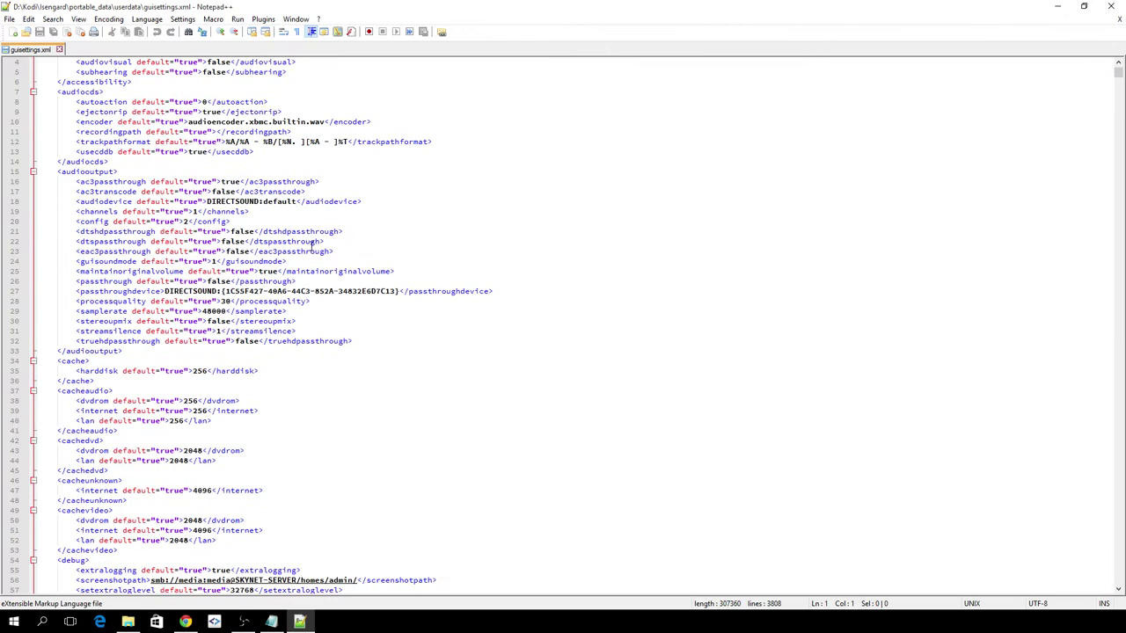
scroll(179, 262, down, 20)
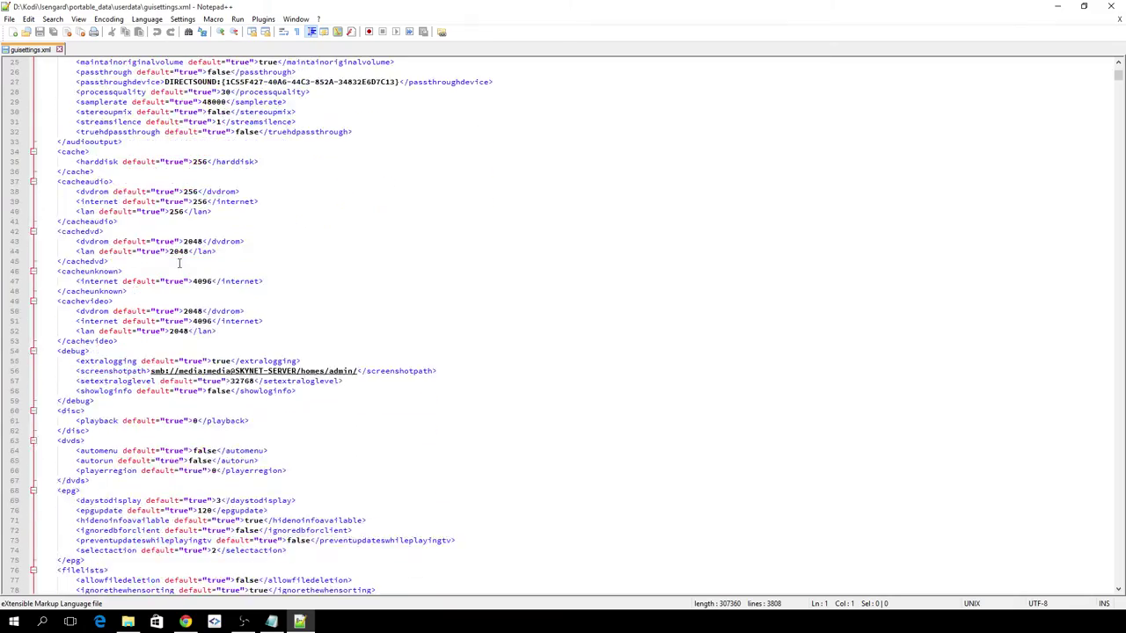
scroll(179, 262, down, 20)
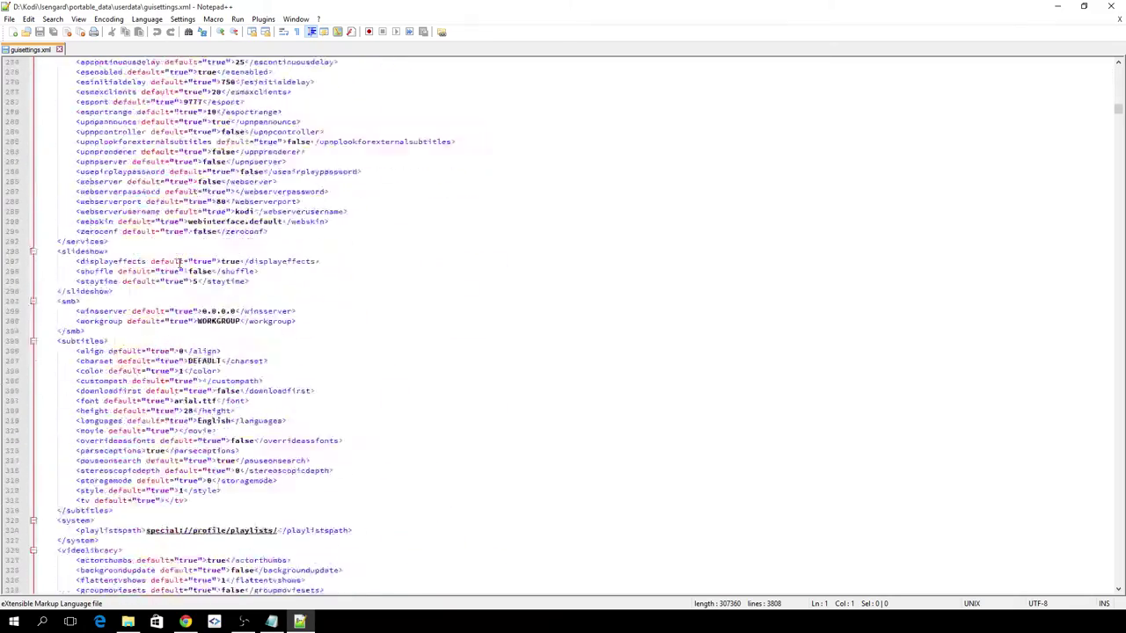
scroll(179, 262, up, 12)
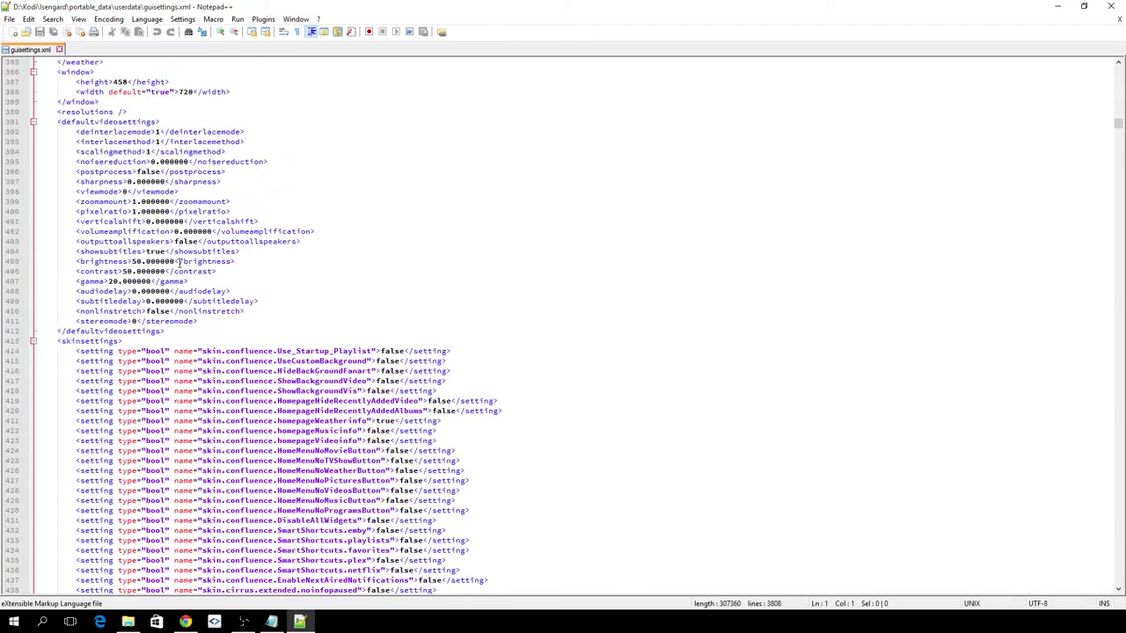
scroll(235, 172, down, 4)
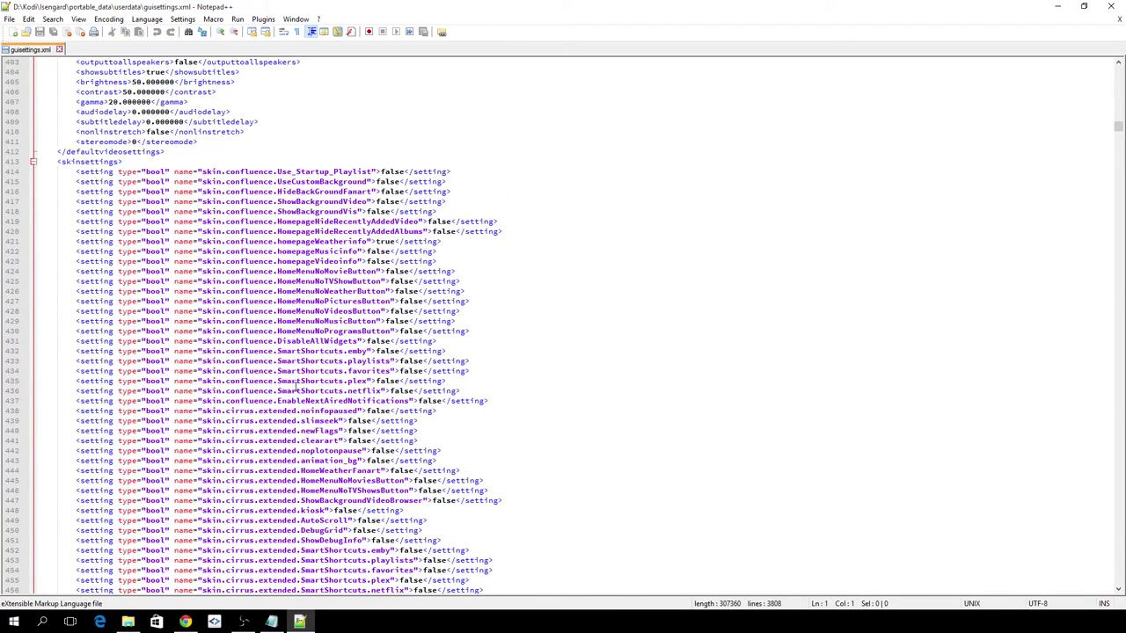
Examine the per-skin entries in the skinsettings section of guisettings.xml, from skin.confluence through skin.rapier.
drag(507, 401, 39, 174)
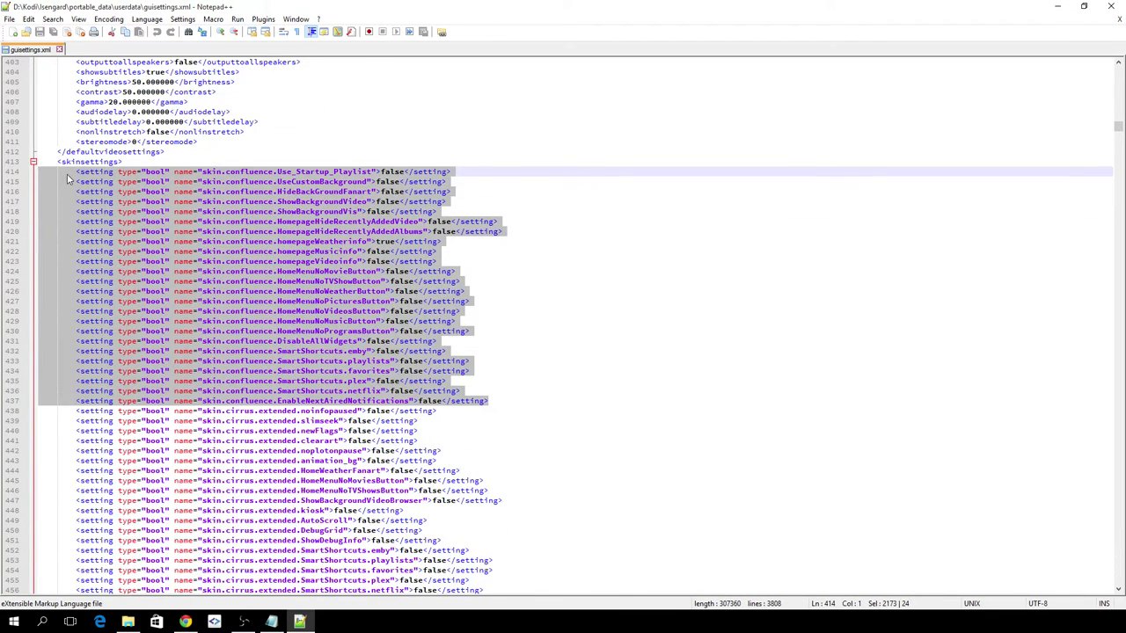
scroll(413, 375, down, 7)
click(253, 222)
scroll(253, 310, down, 19)
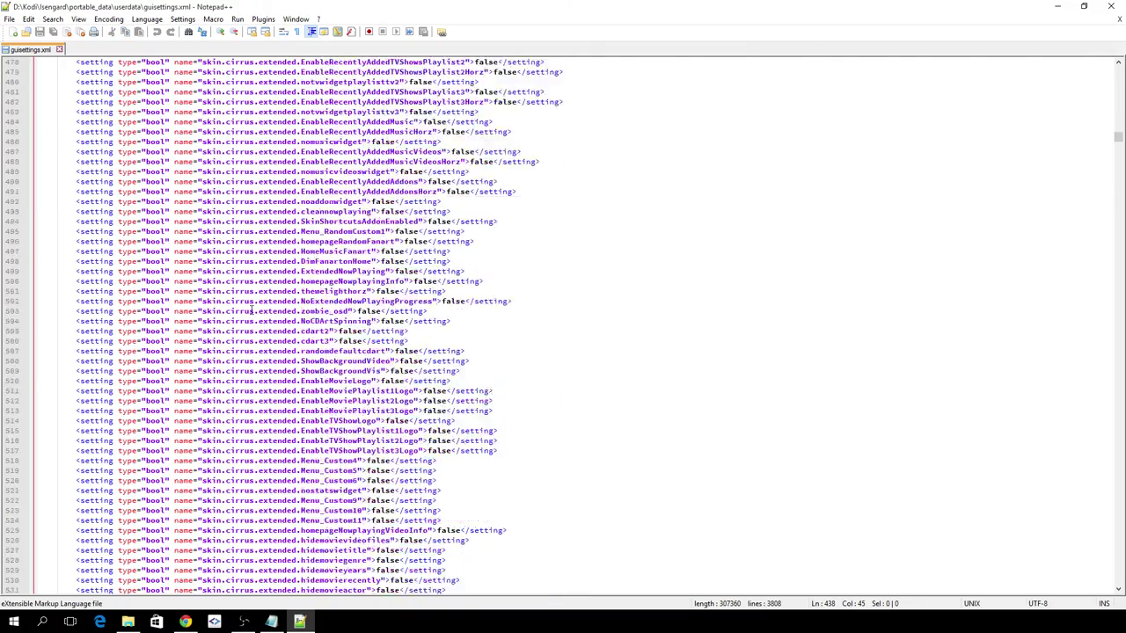
scroll(253, 311, down, 20)
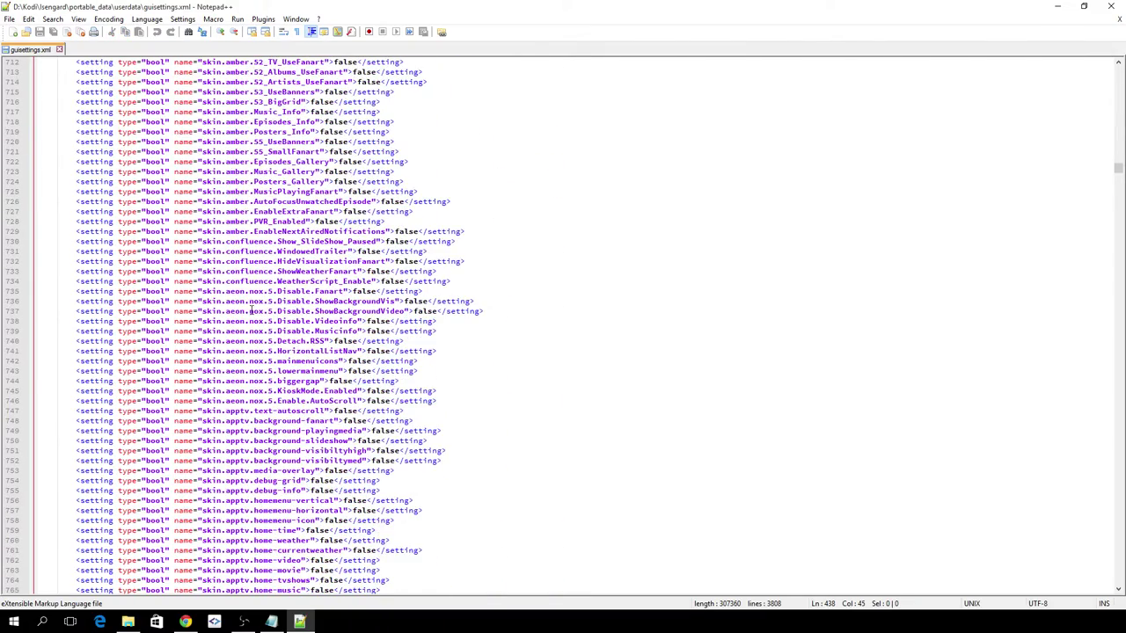
click(245, 185)
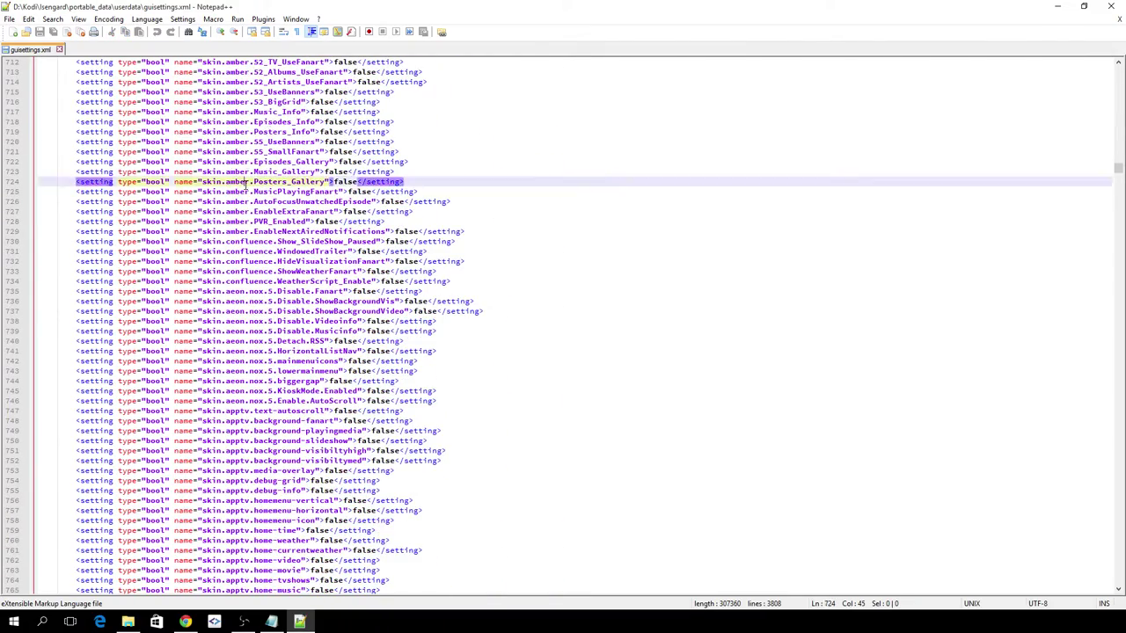
scroll(247, 187, down, 20)
scroll(246, 190, down, 20)
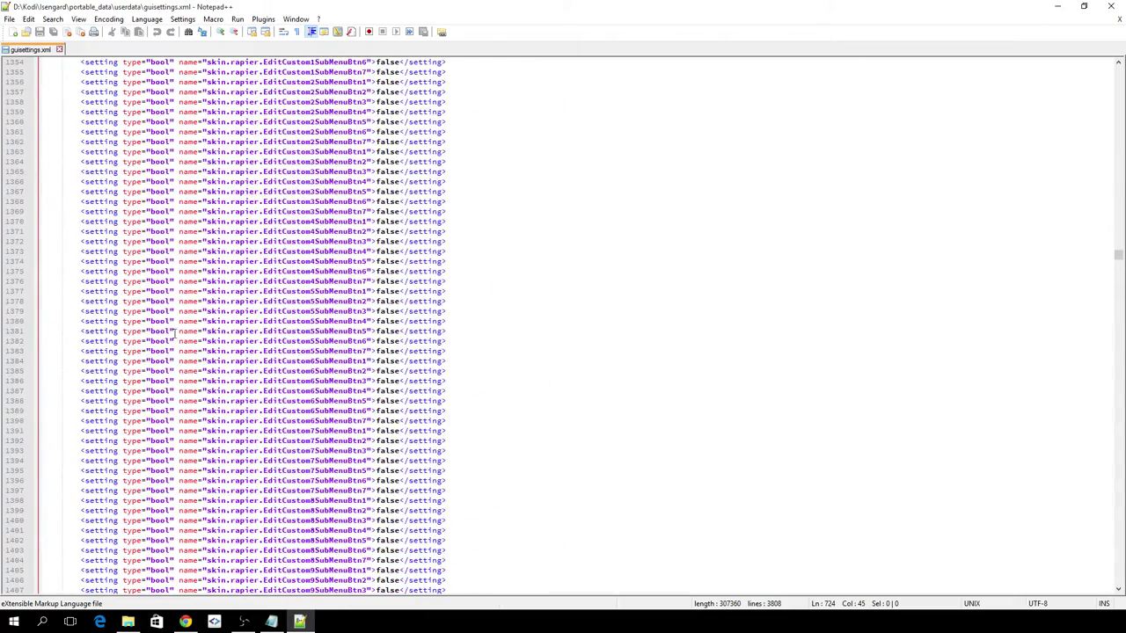
Look through the remaining skin entries in guisettings.xml, including skin.transparency, and return to the userdata folder.
scroll(310, 251, down, 20)
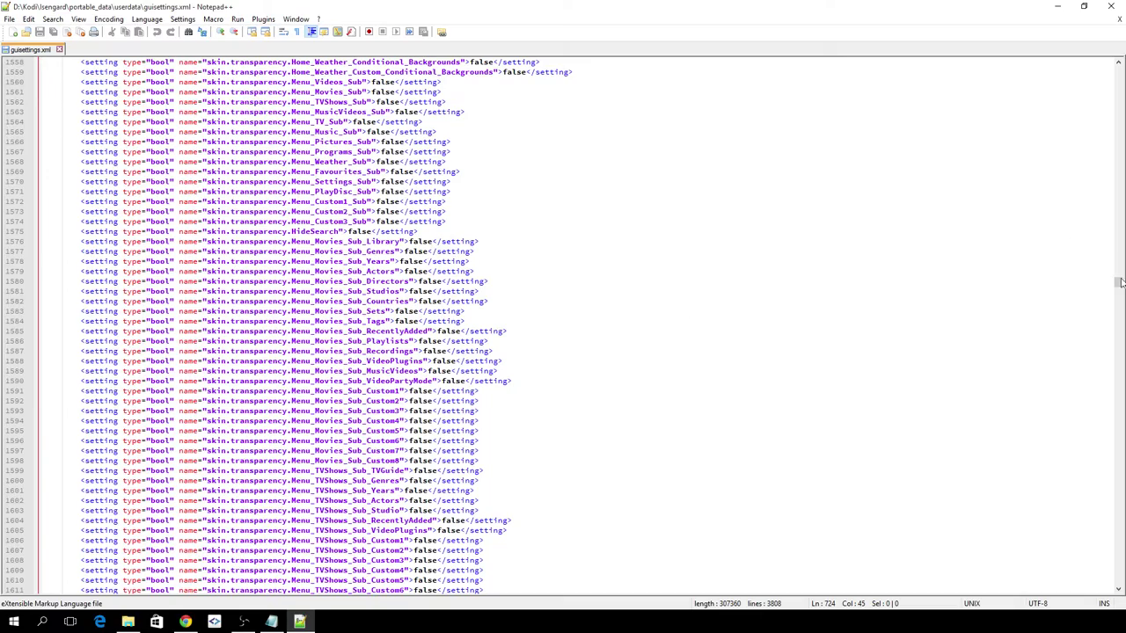
drag(1120, 283, 1121, 63)
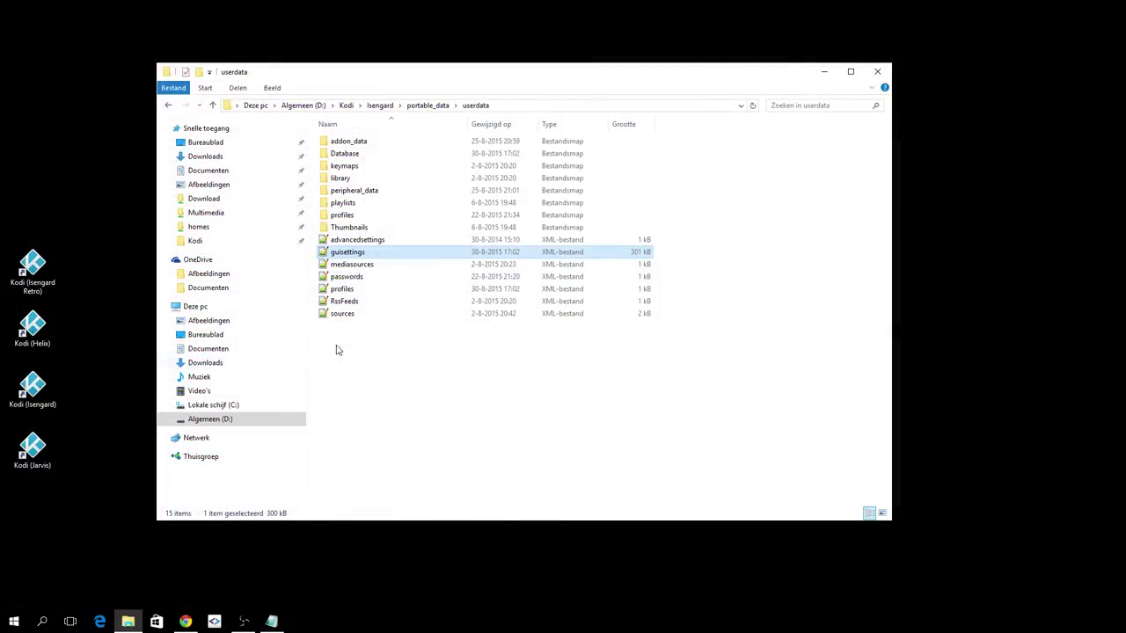
Launch Kodi (Isengard) from its desktop shortcut and look through the Videos, Movies, Pictures and TV Shows sections of the home screen.
double_click(29, 393)
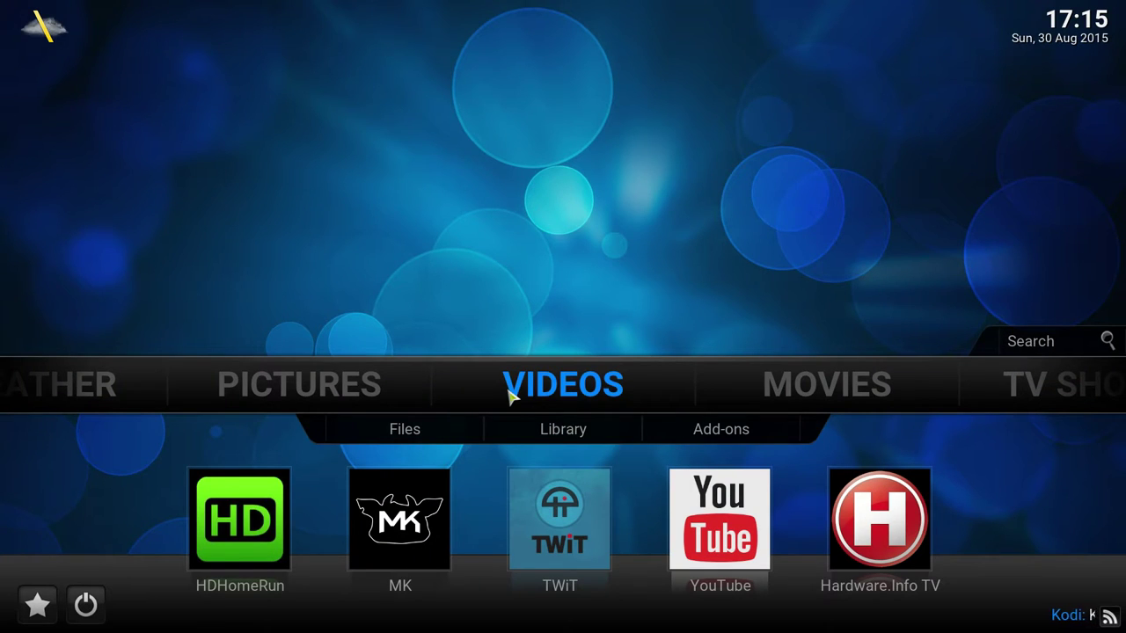
key(Right)
key(Right)
key(Left)
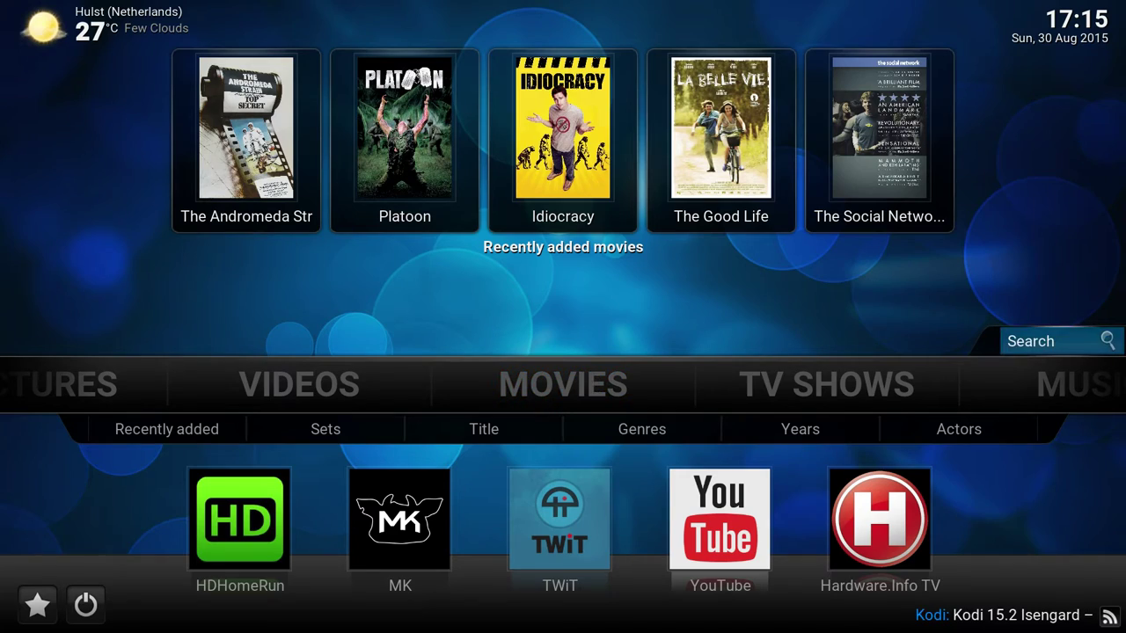
key(Down)
key(Left)
key(Left)
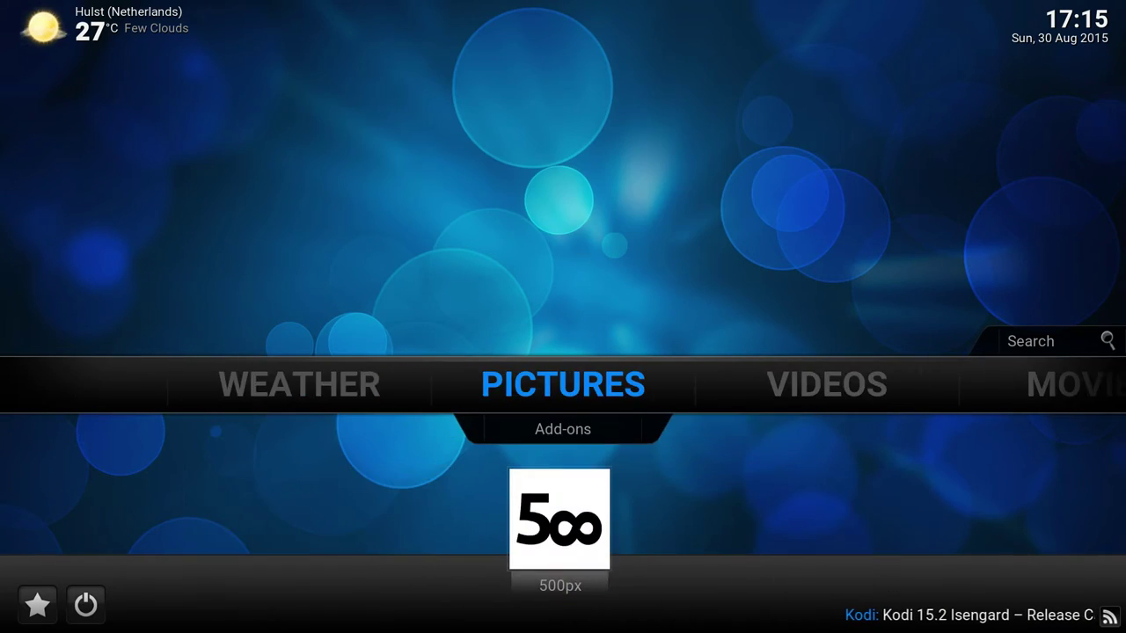
key(Right)
key(Right)
key(Right)
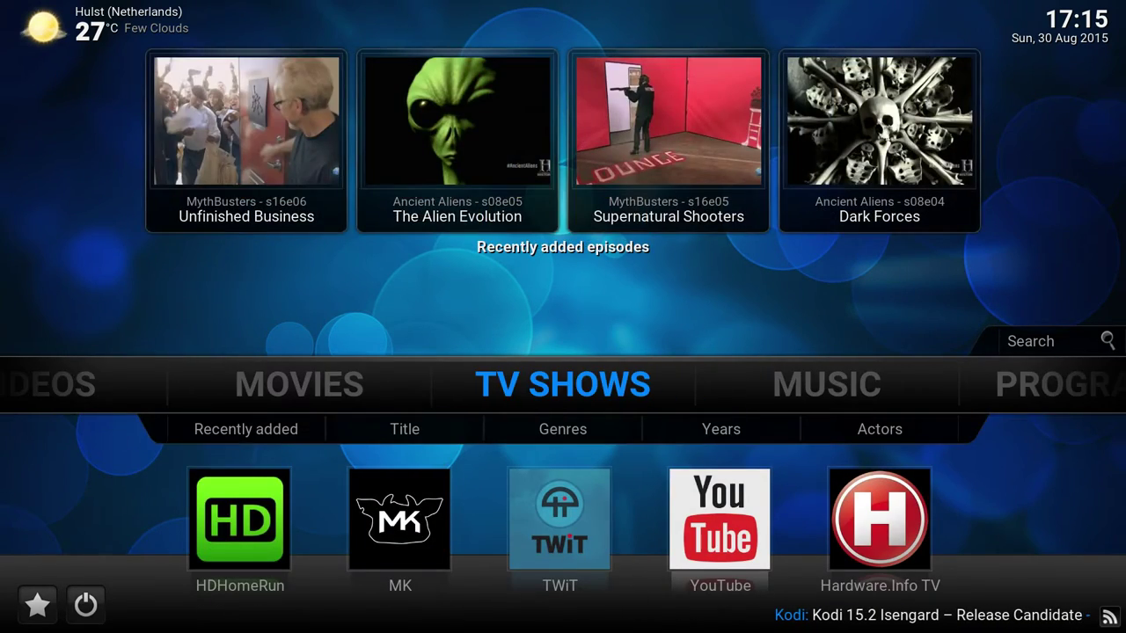
Look through the Music, Programs and System sections of the Kodi home screen.
key(Right)
key(Down)
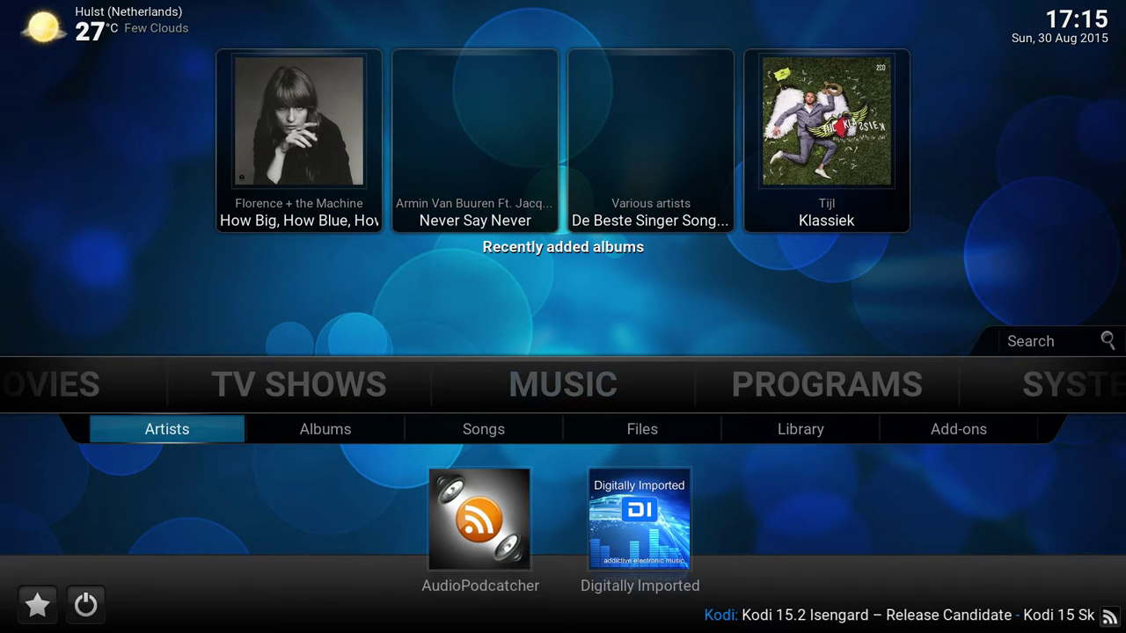
key(Up)
key(Right)
key(Right)
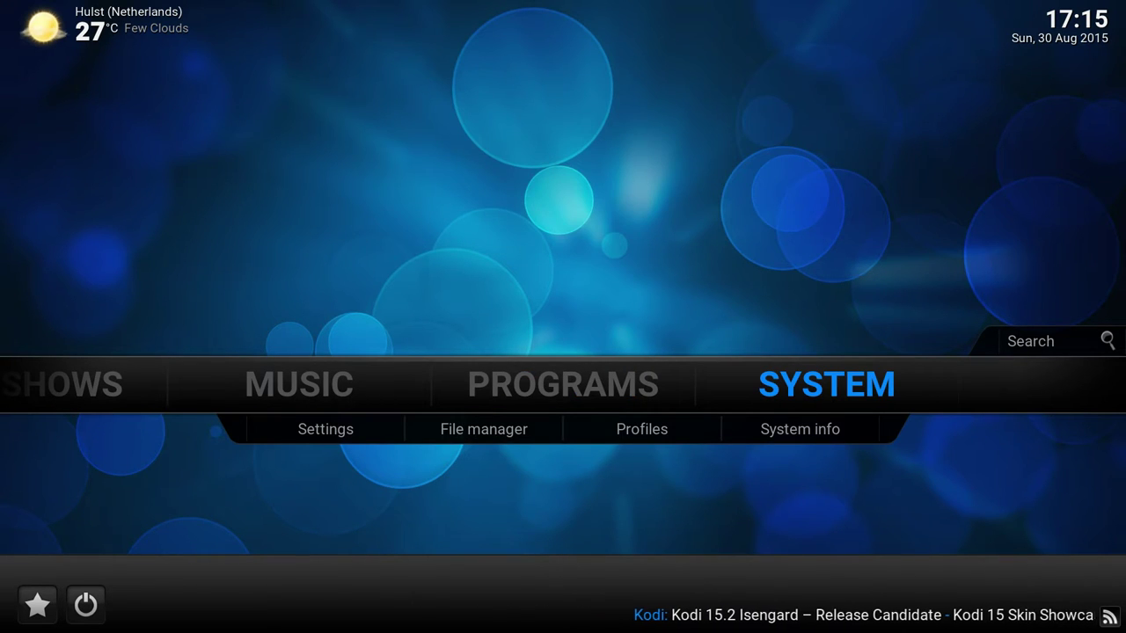
Bring up Kodi's power options and exit Kodi.
key(Down)
key(Down)
key(Return)
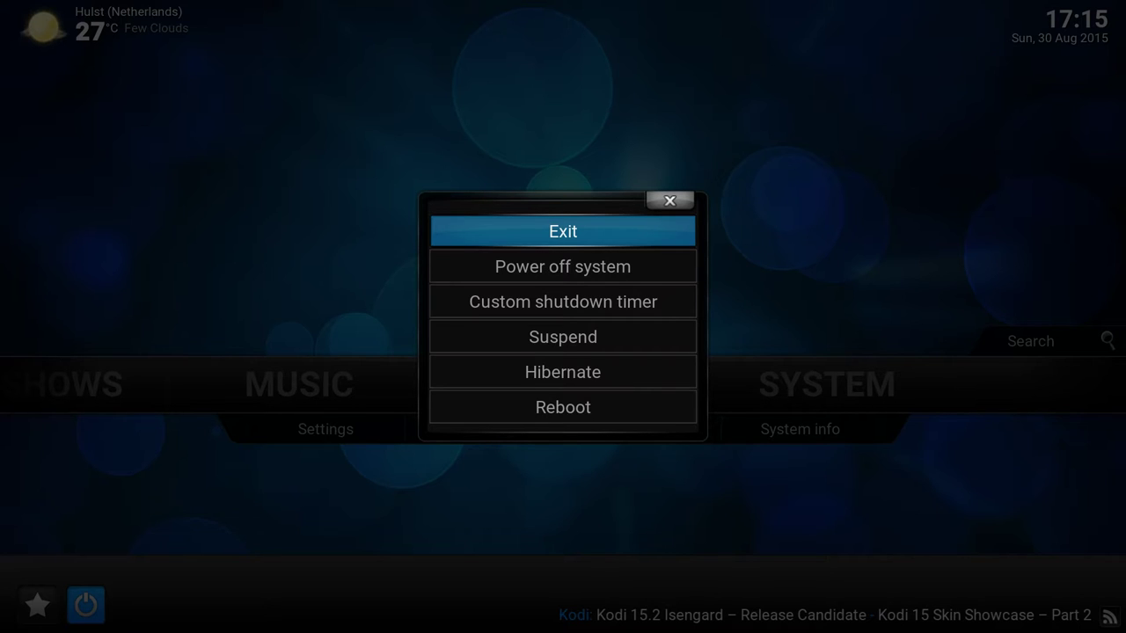
key(alt+Tab)
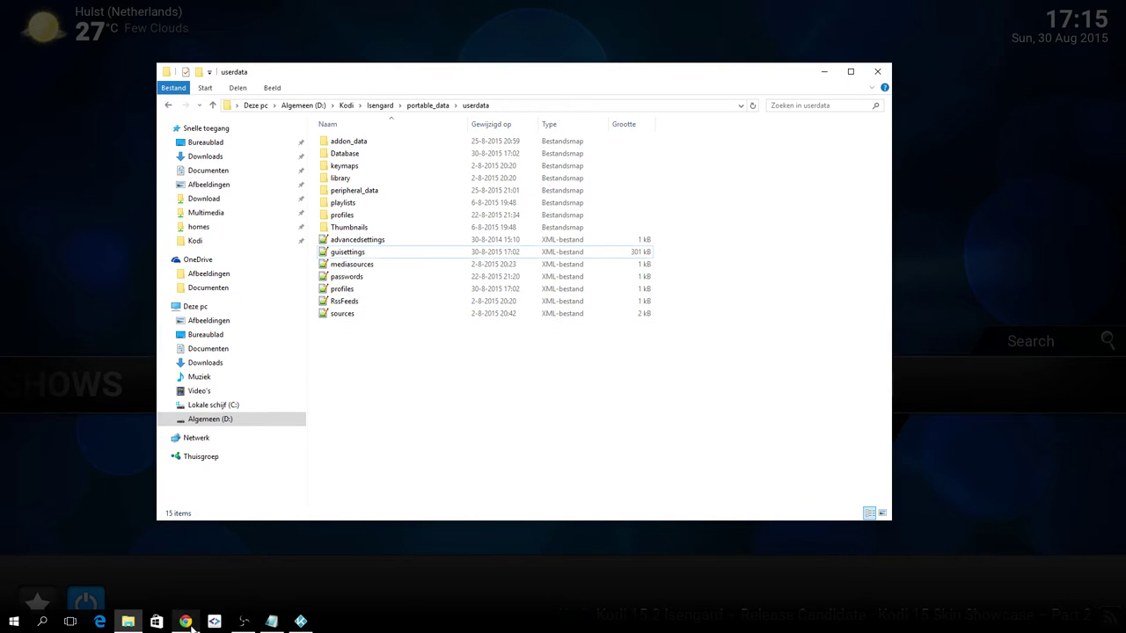
Switch to Chrome, open the Downloads page on kodi.tv and review the v15.1, v15.2 and v16.0 "Jarvis" builds.
click(185, 622)
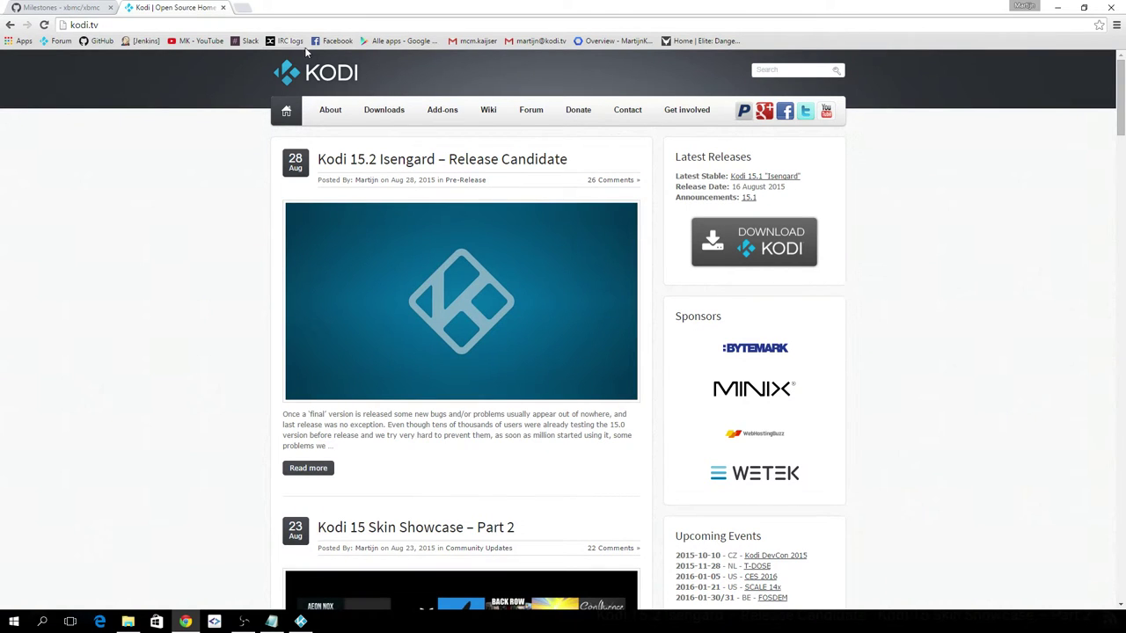
click(379, 112)
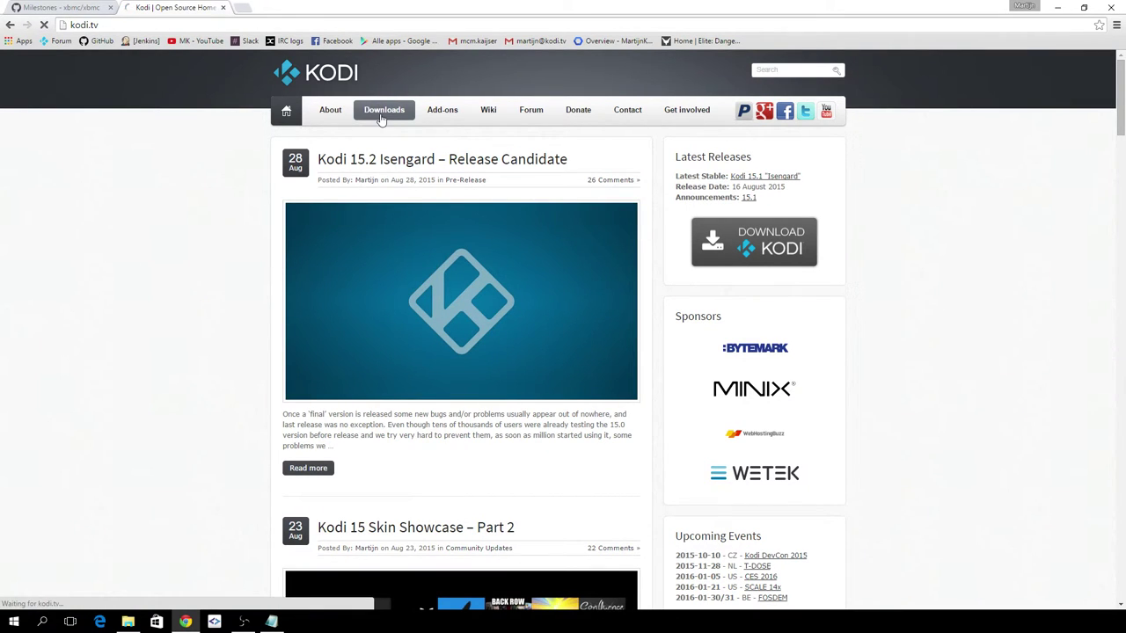
scroll(380, 121, down, 5)
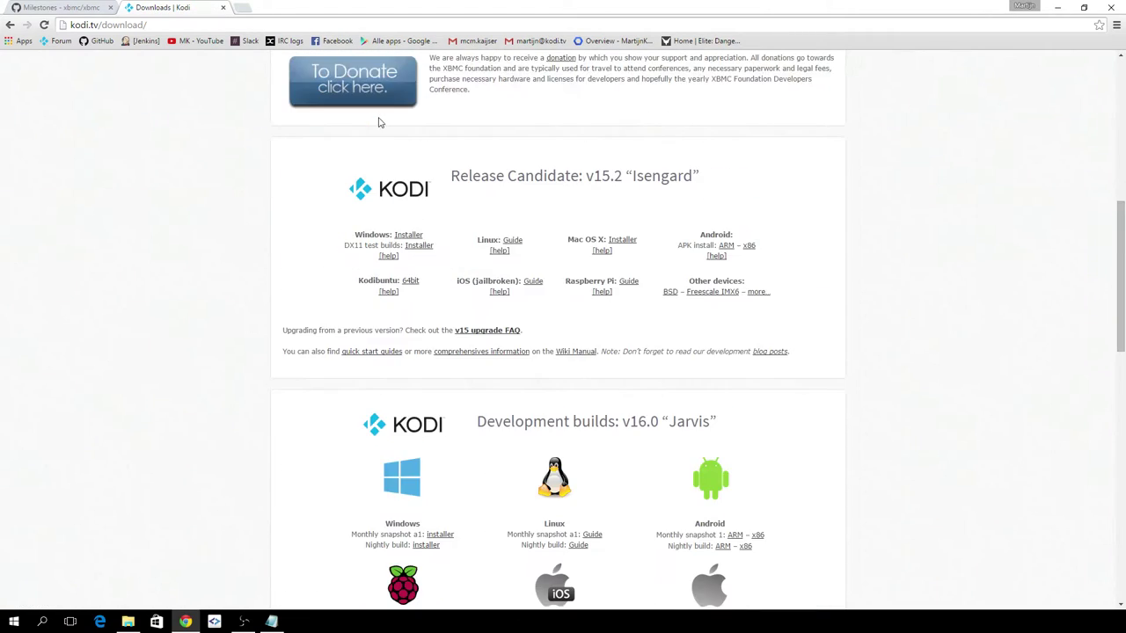
scroll(379, 123, up, 5)
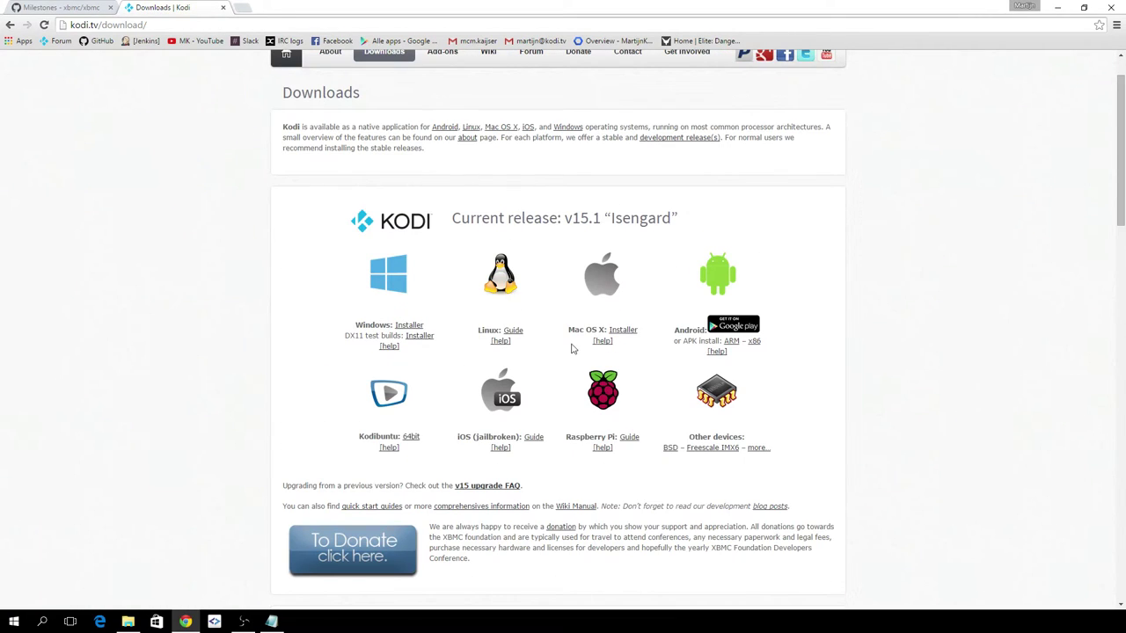
scroll(602, 309, down, 4)
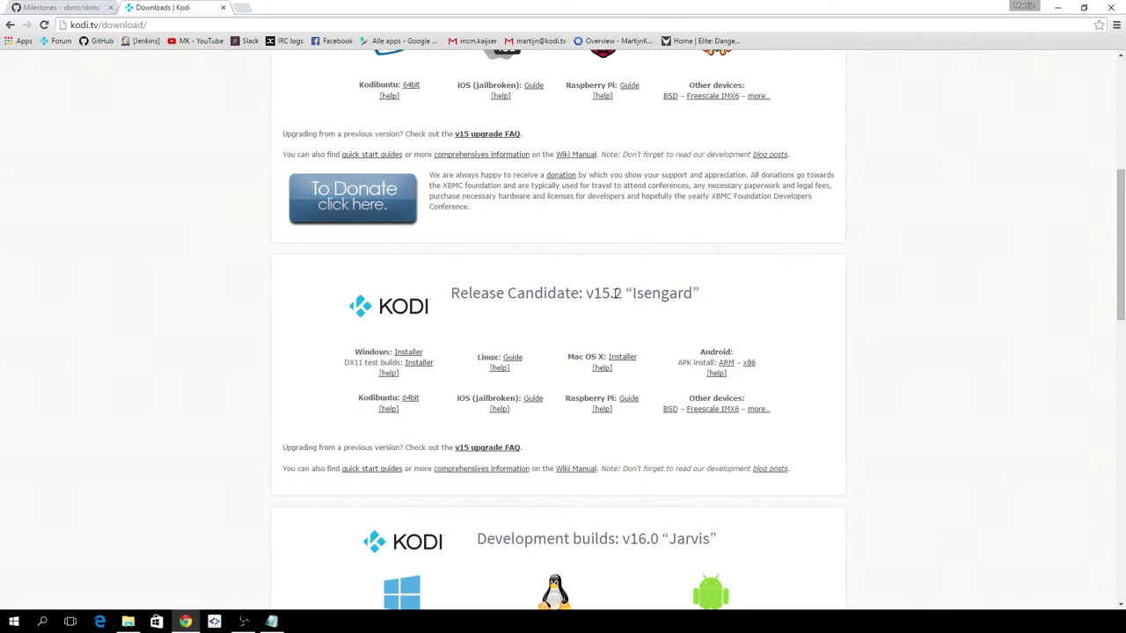
scroll(635, 292, down, 3)
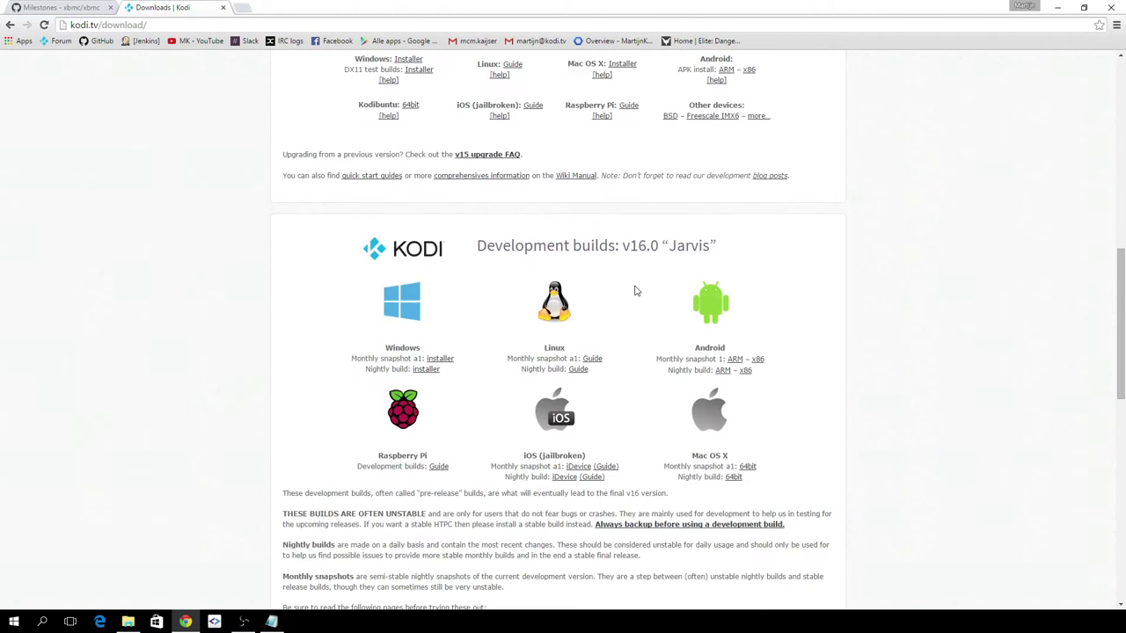
scroll(361, 269, down, 2)
scroll(446, 198, up, 1)
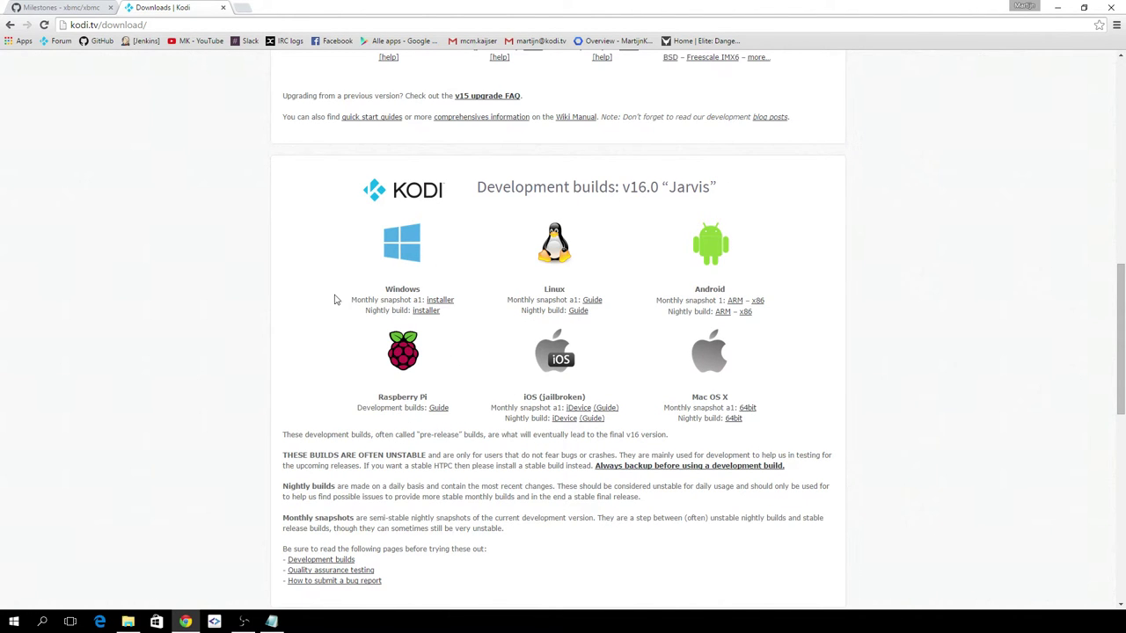
Open the Windows nightly builds of v16.0 "Jarvis" and download KodiSetup-20150829-c336ec1-master.exe.
click(428, 312)
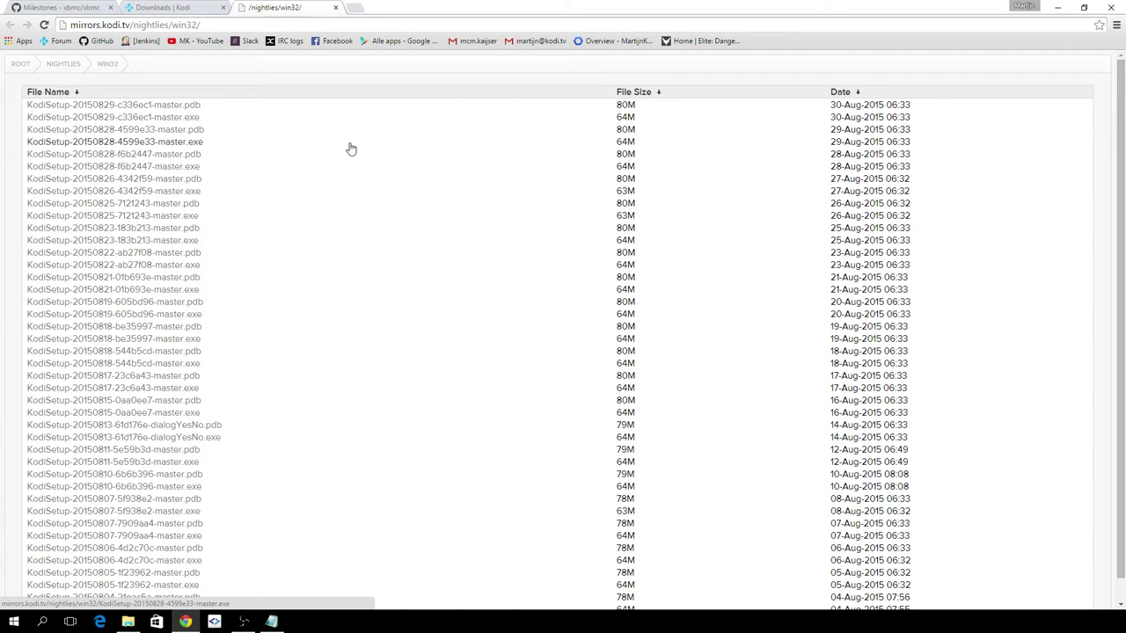
scroll(349, 149, down, 1)
scroll(350, 148, up, 1)
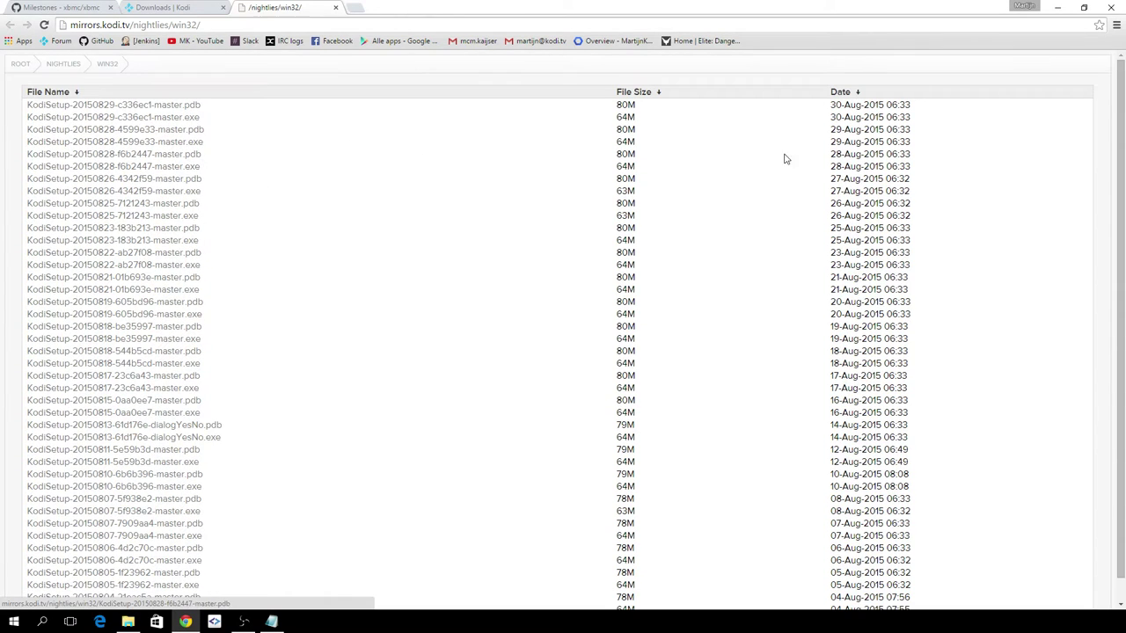
click(179, 118)
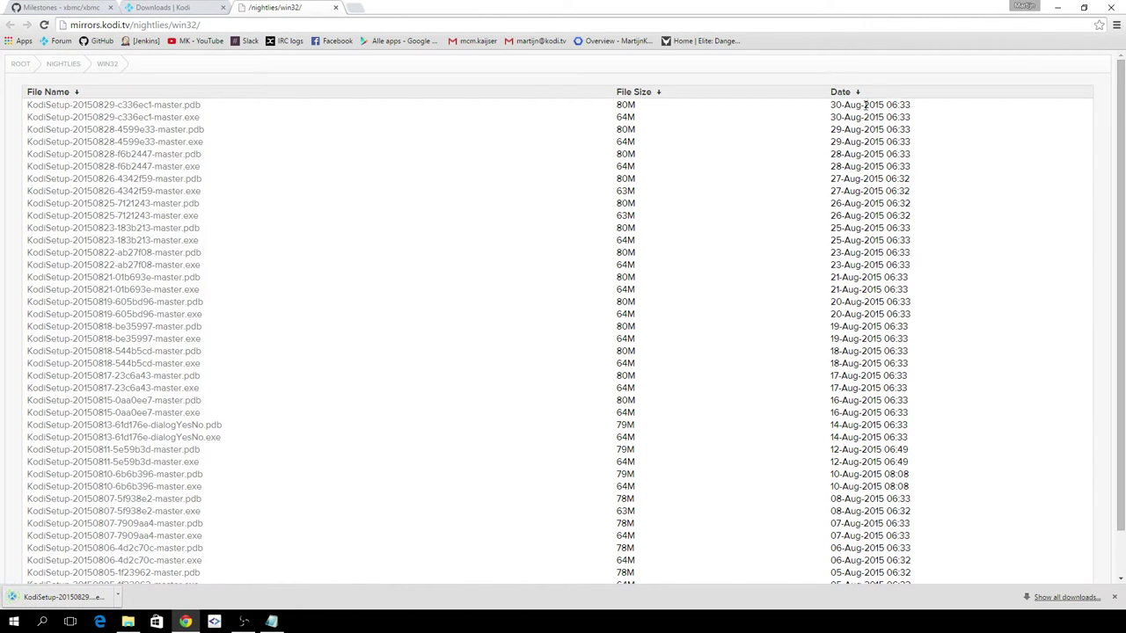
Run the downloaded Kodi installer and allow it to start despite the Windows SmartScreen block.
click(75, 597)
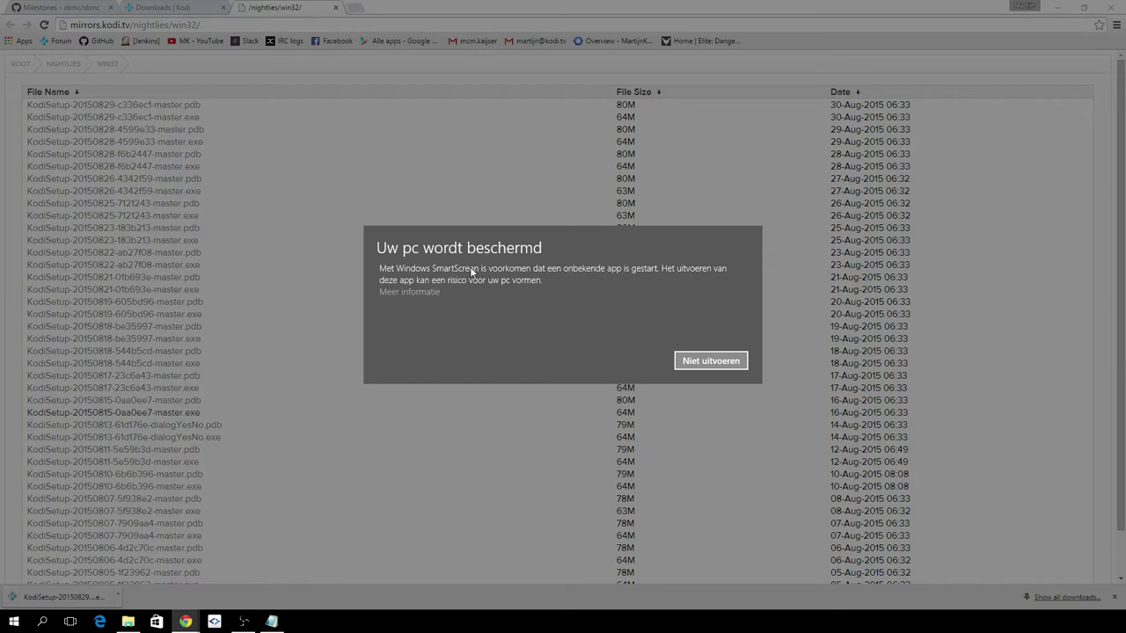
click(410, 292)
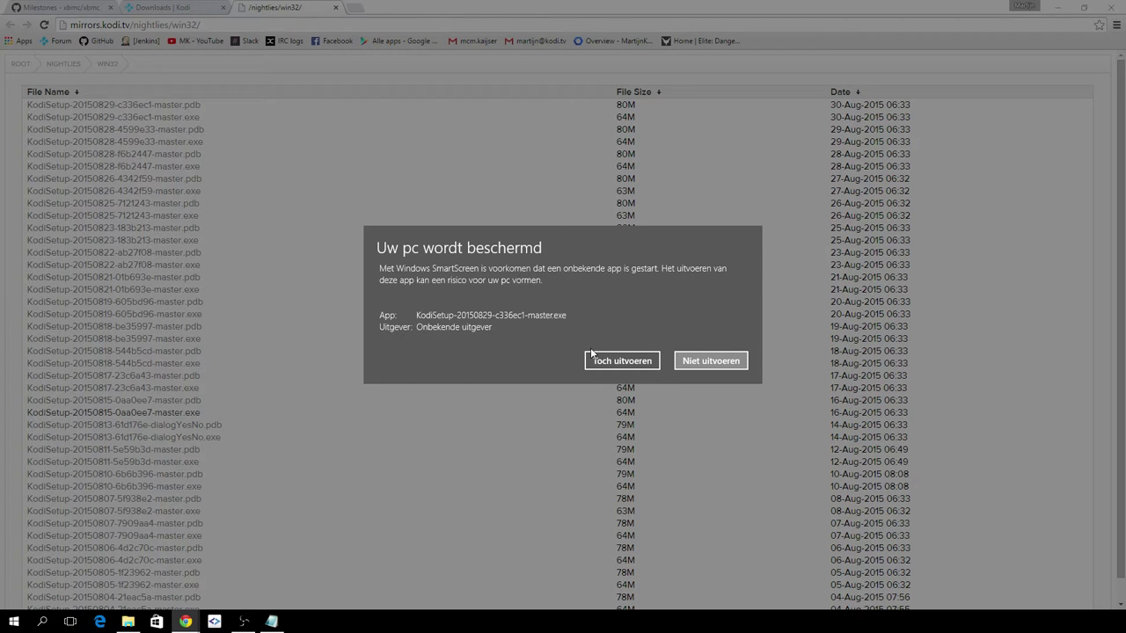
click(607, 362)
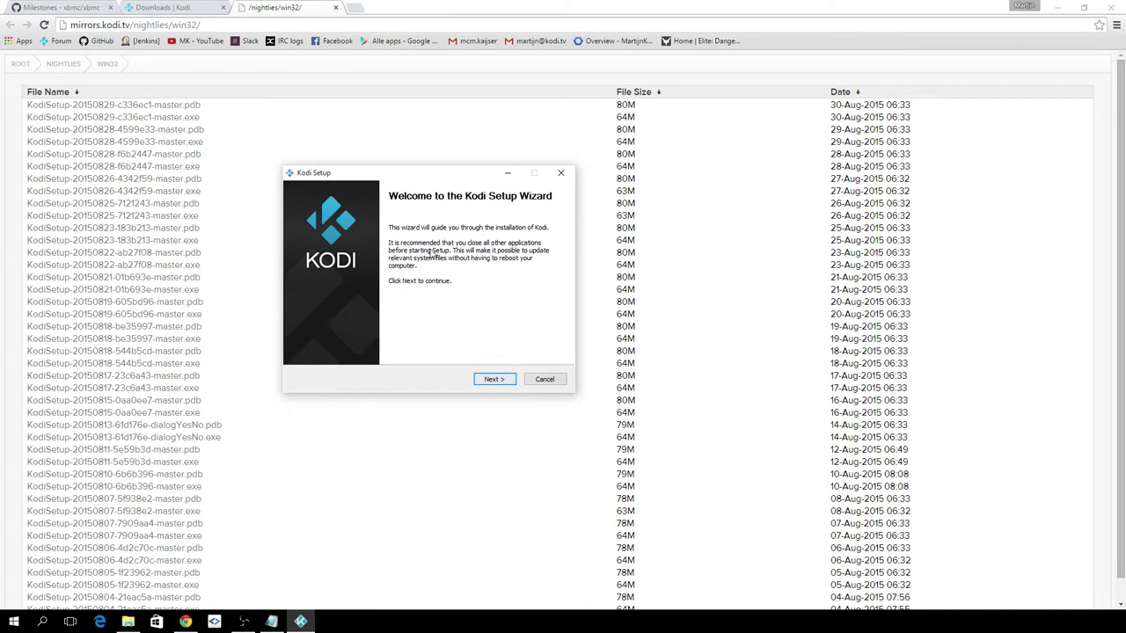
Continue past the Kodi Setup welcome page, read through the GNU General Public License and accept the agreement.
click(494, 379)
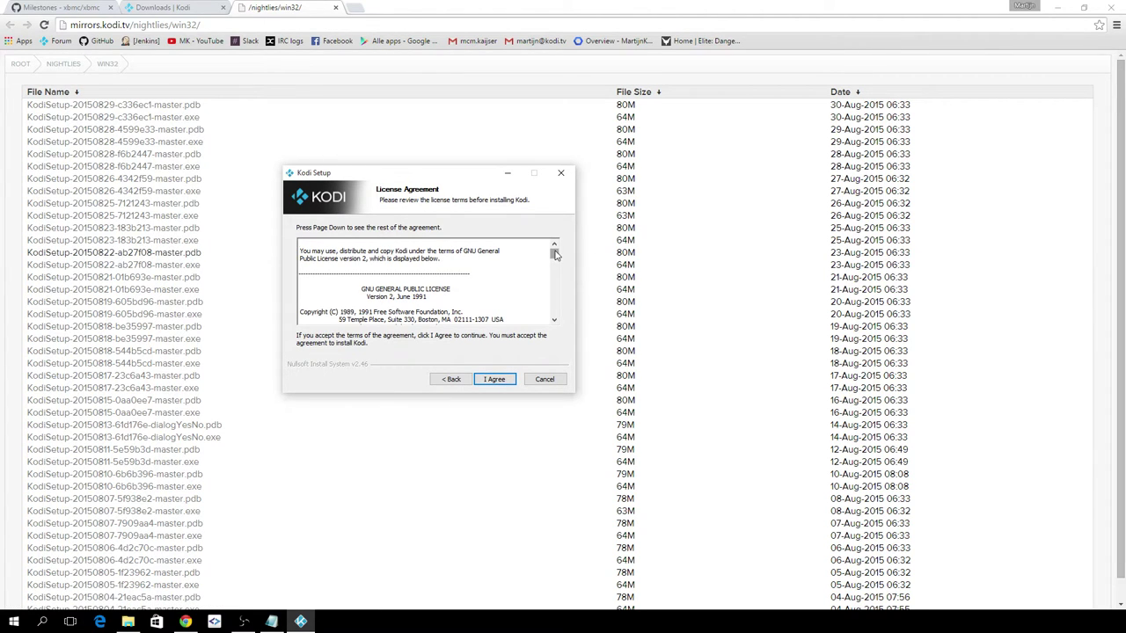
mouse_move(555, 254)
mouse_down()
mouse_move(556, 307)
mouse_move(556, 249)
mouse_up()
scroll(414, 274, down, 12)
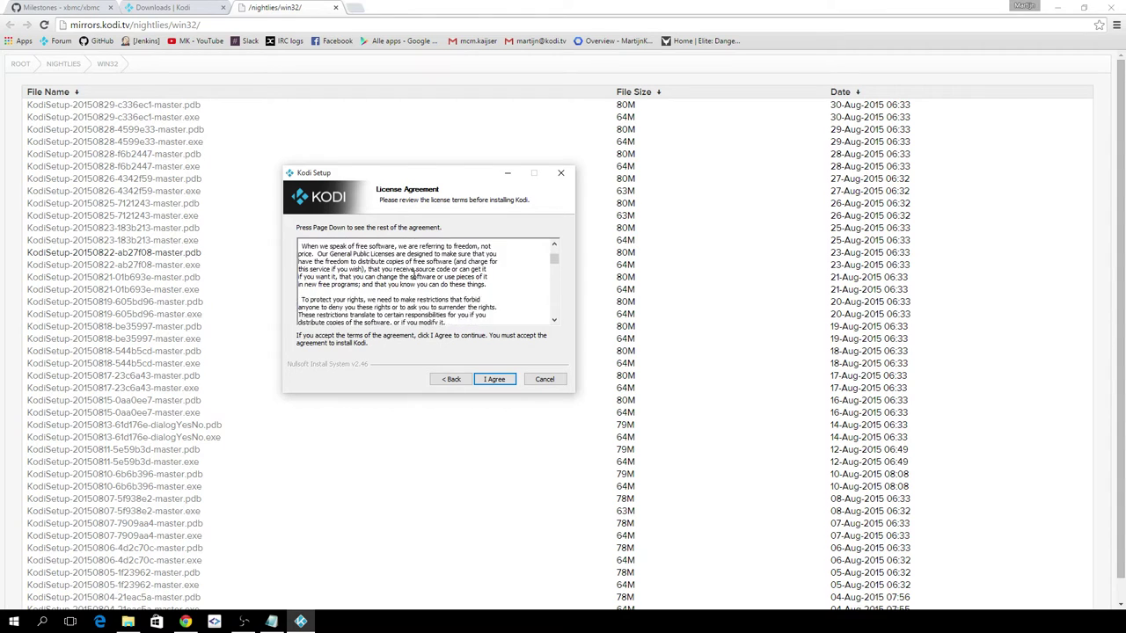
scroll(413, 275, down, 5)
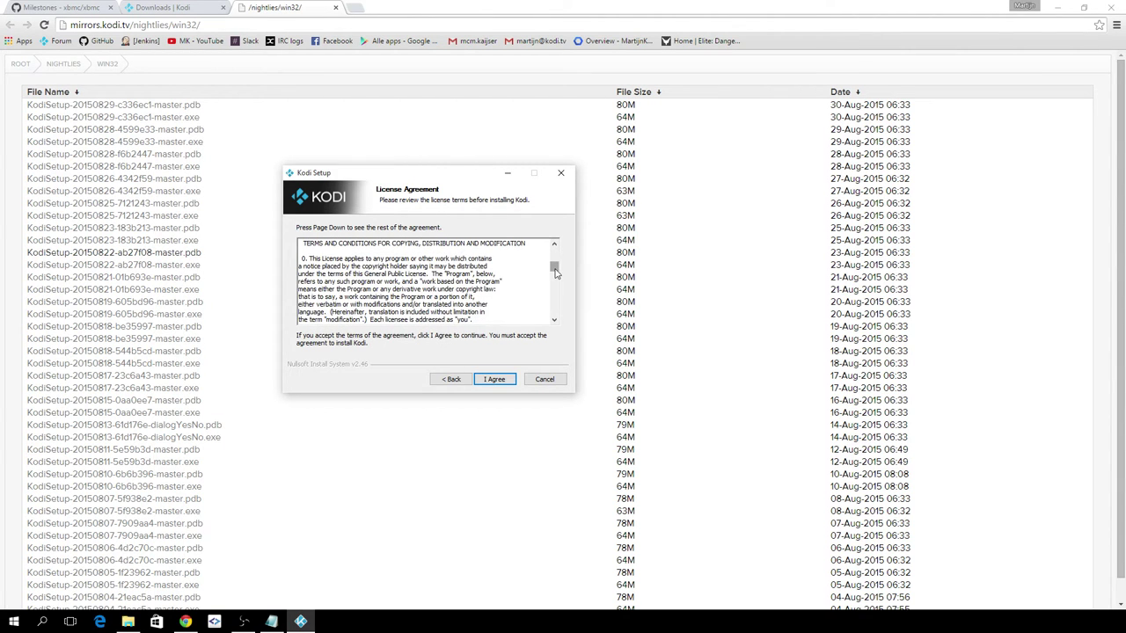
mouse_move(556, 274)
mouse_down()
mouse_move(556, 317)
mouse_move(555, 252)
mouse_up()
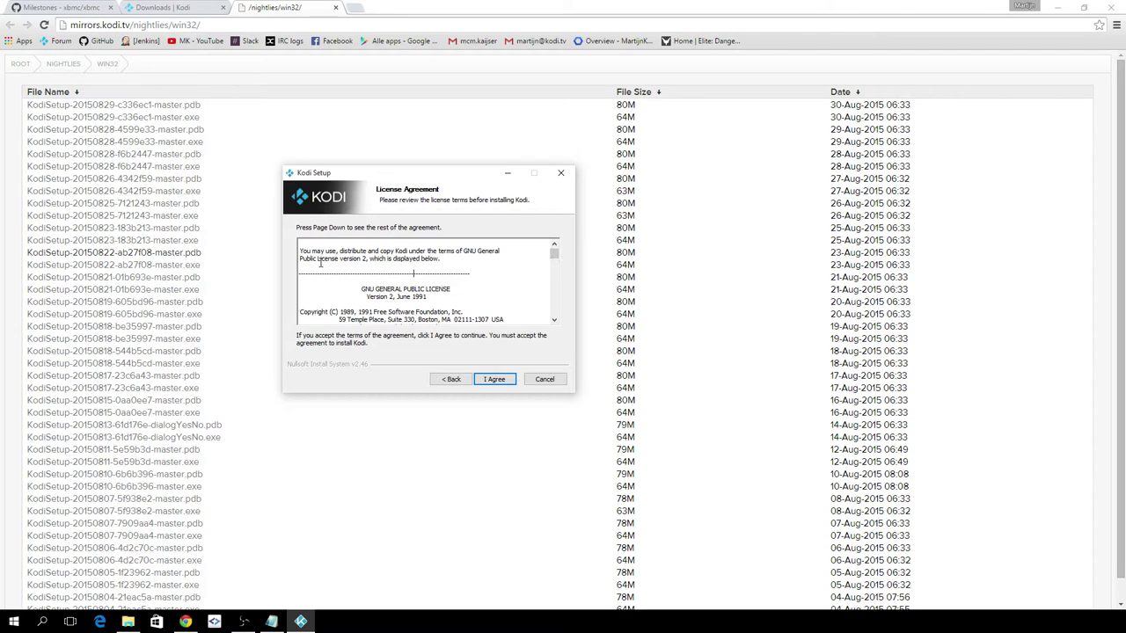
drag(304, 251, 496, 251)
click(457, 320)
click(498, 380)
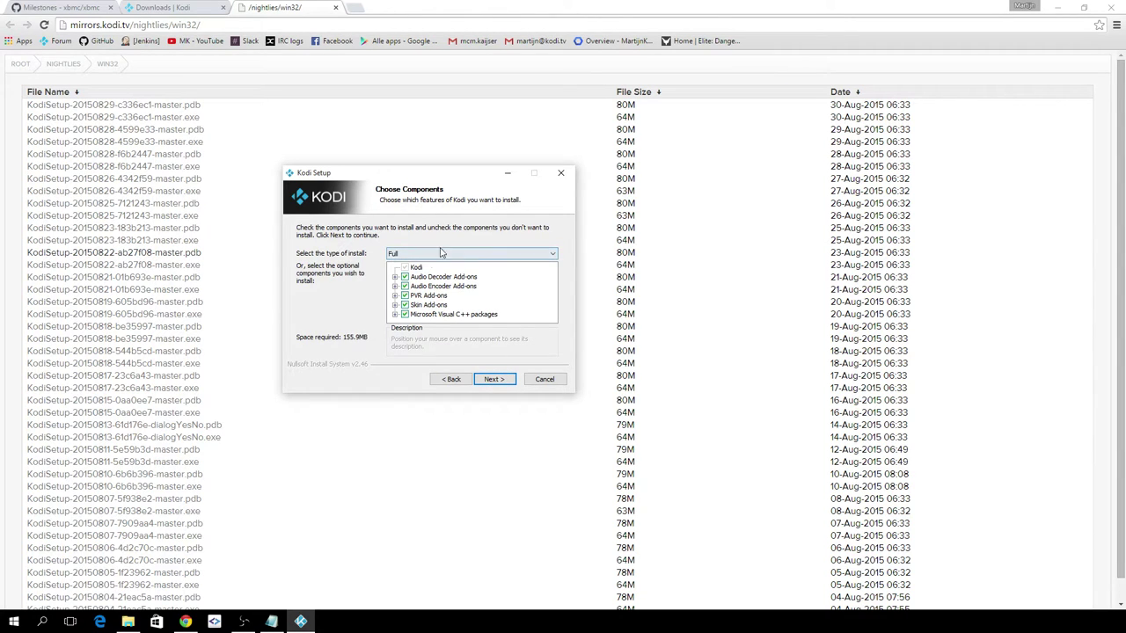
Examine the contents of the audio decoder, audio encoder, PVR and skin add-on groups among the Kodi Setup components.
click(395, 277)
click(395, 267)
click(395, 286)
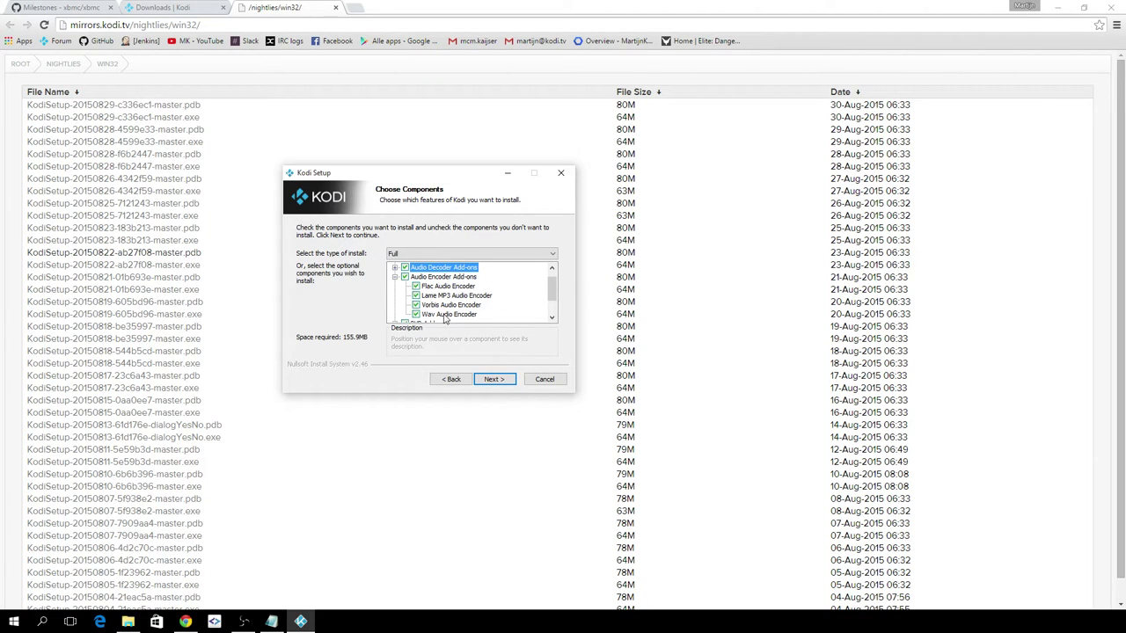
click(396, 277)
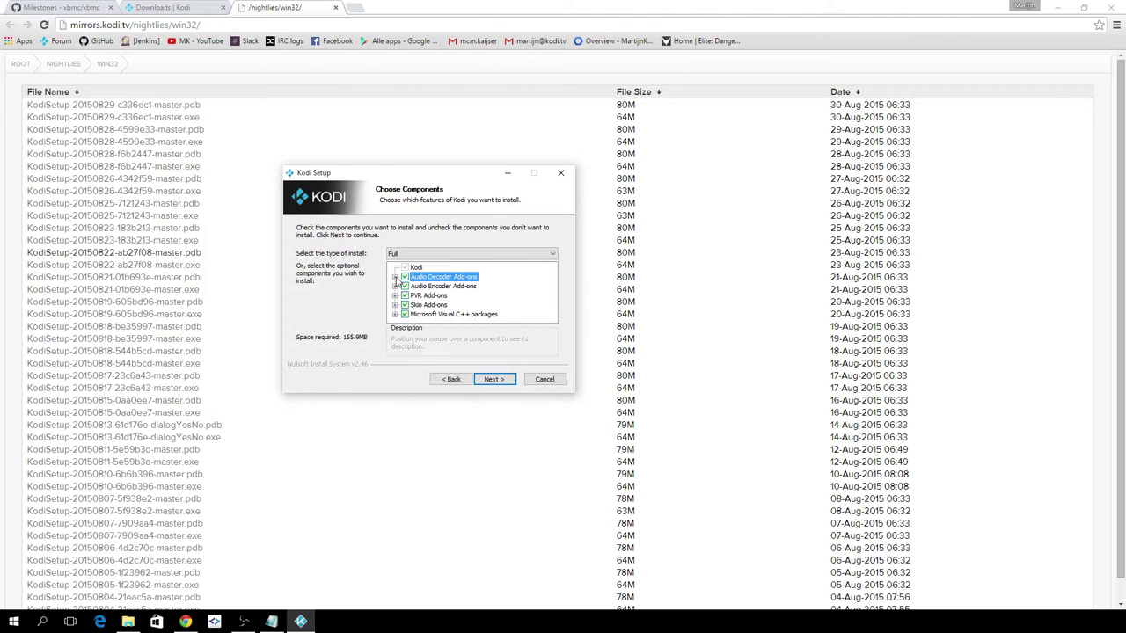
click(395, 296)
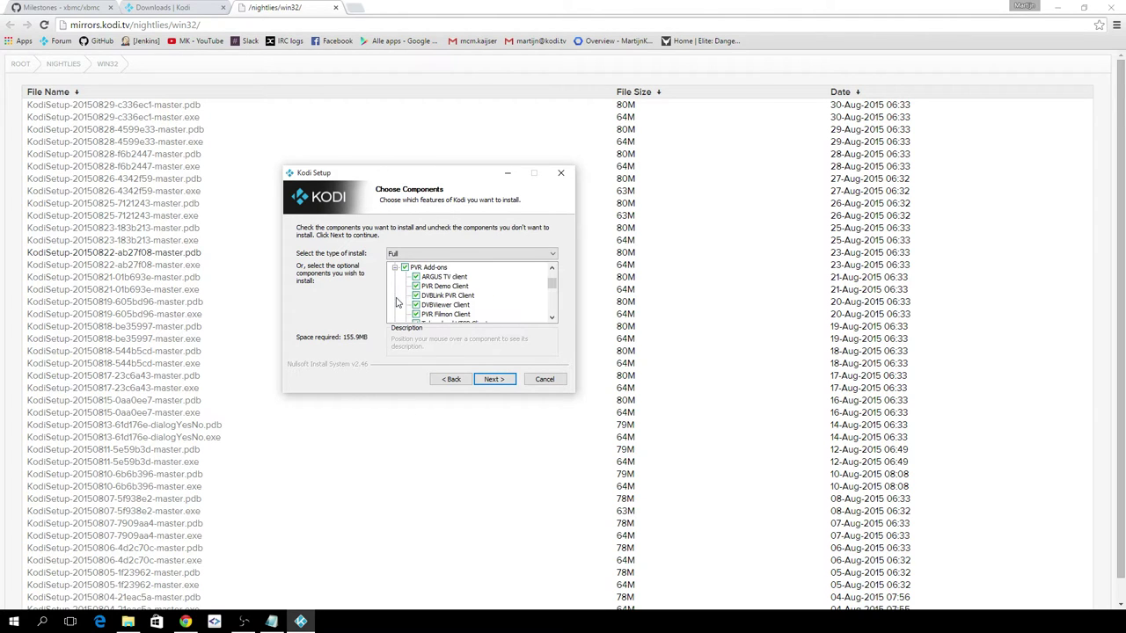
scroll(500, 289, down, 1)
scroll(500, 288, up, 3)
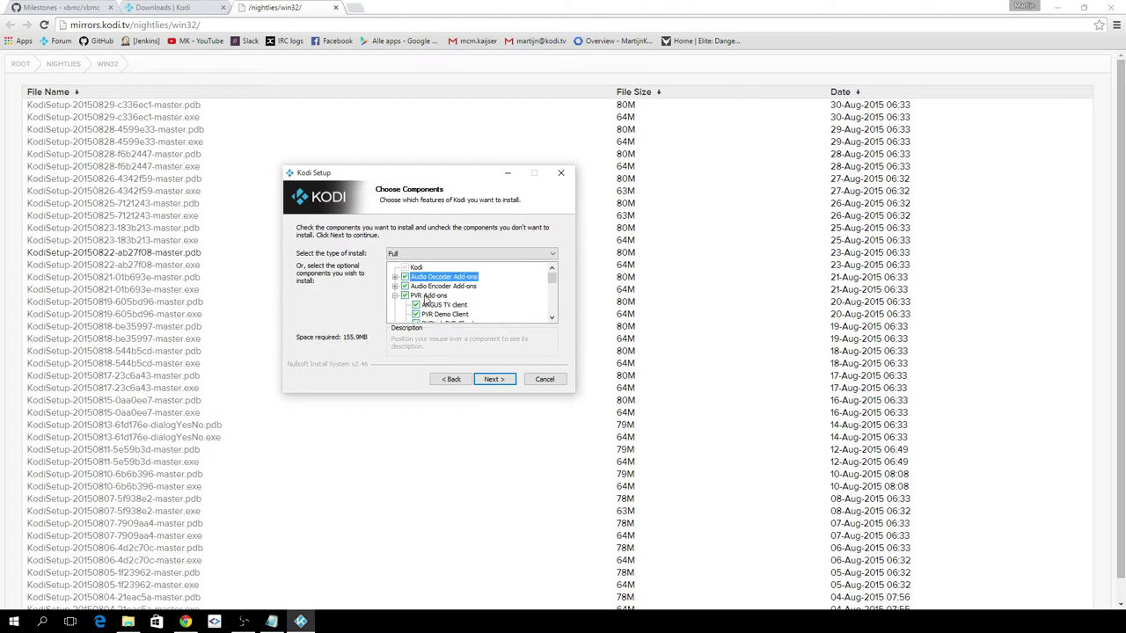
click(395, 296)
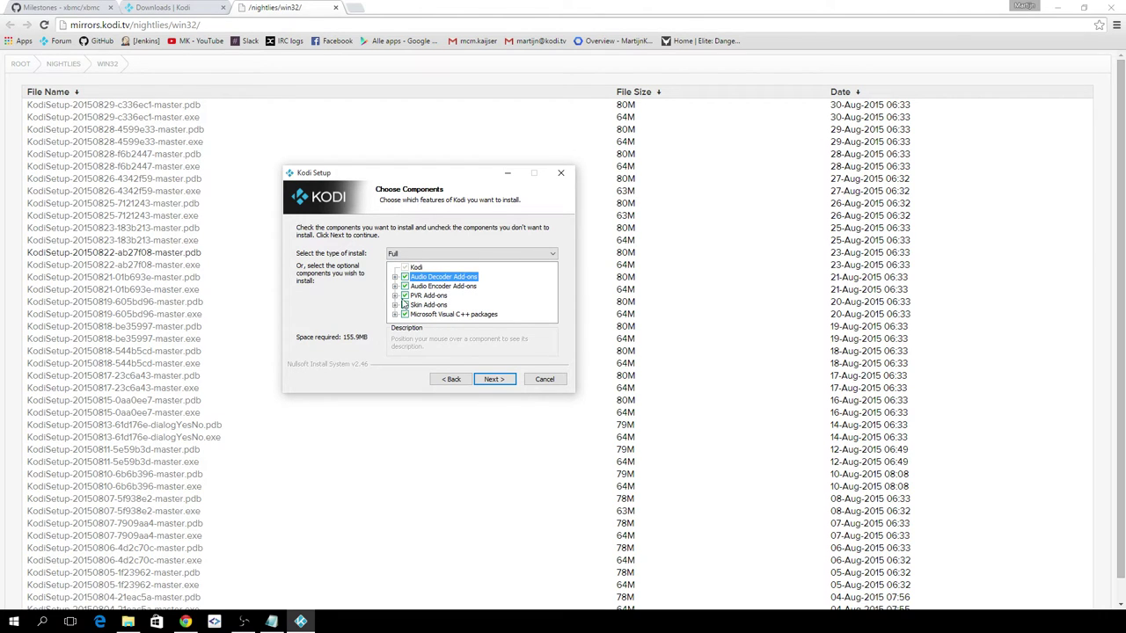
click(395, 304)
scroll(478, 305, down, 1)
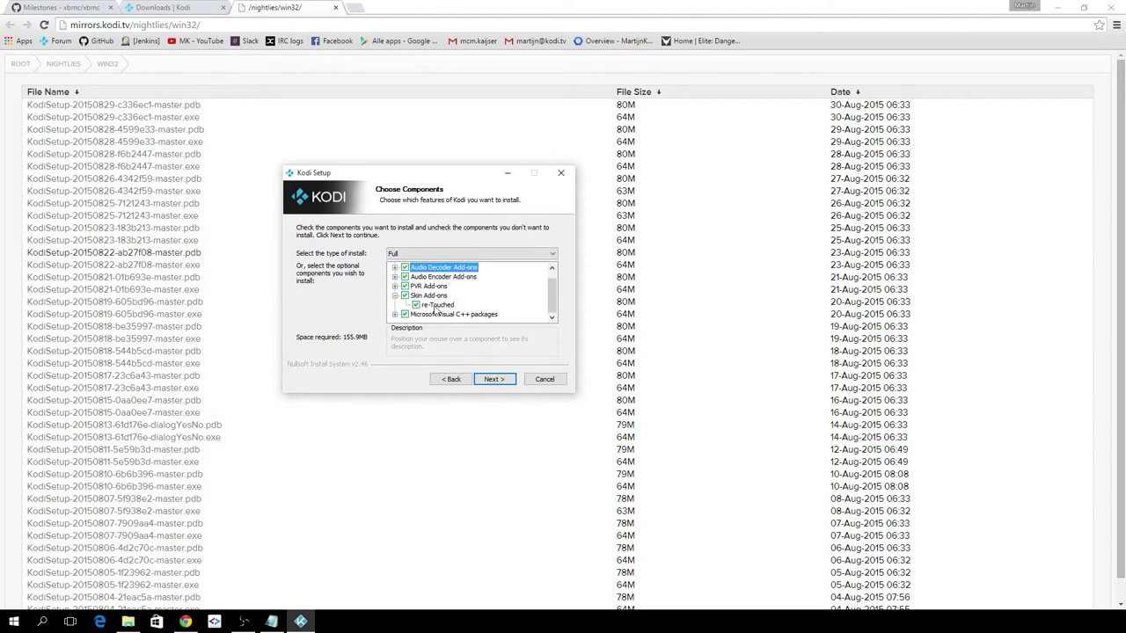
click(395, 296)
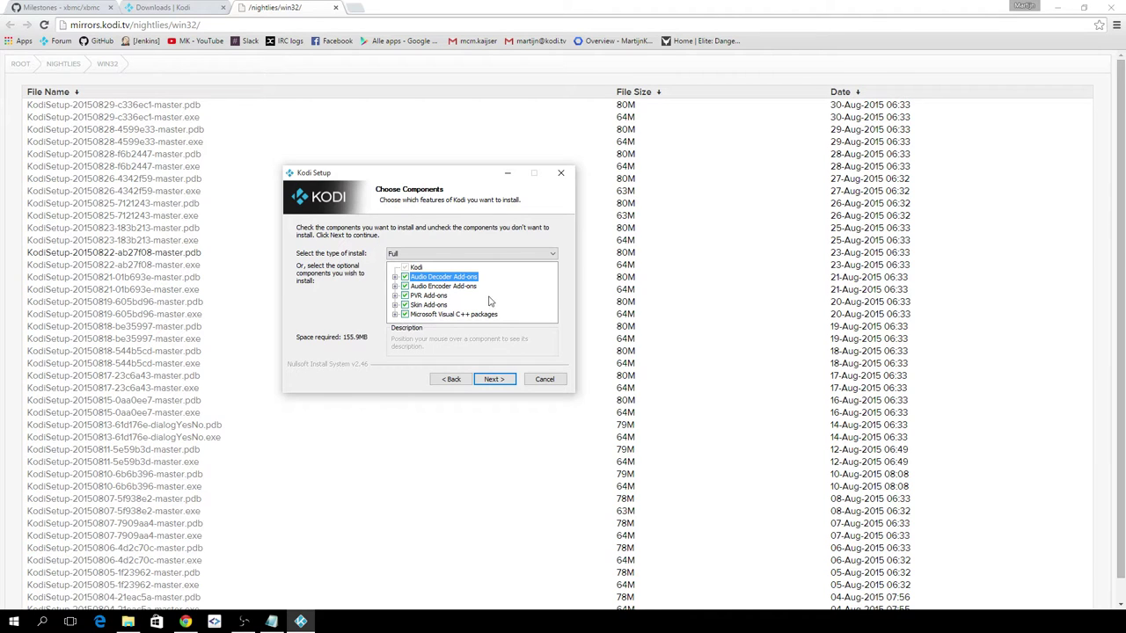
Exclude the Microsoft Visual C++ packages from the installation and set the destination folder to D:\Kodi\Jarvis\.
click(405, 315)
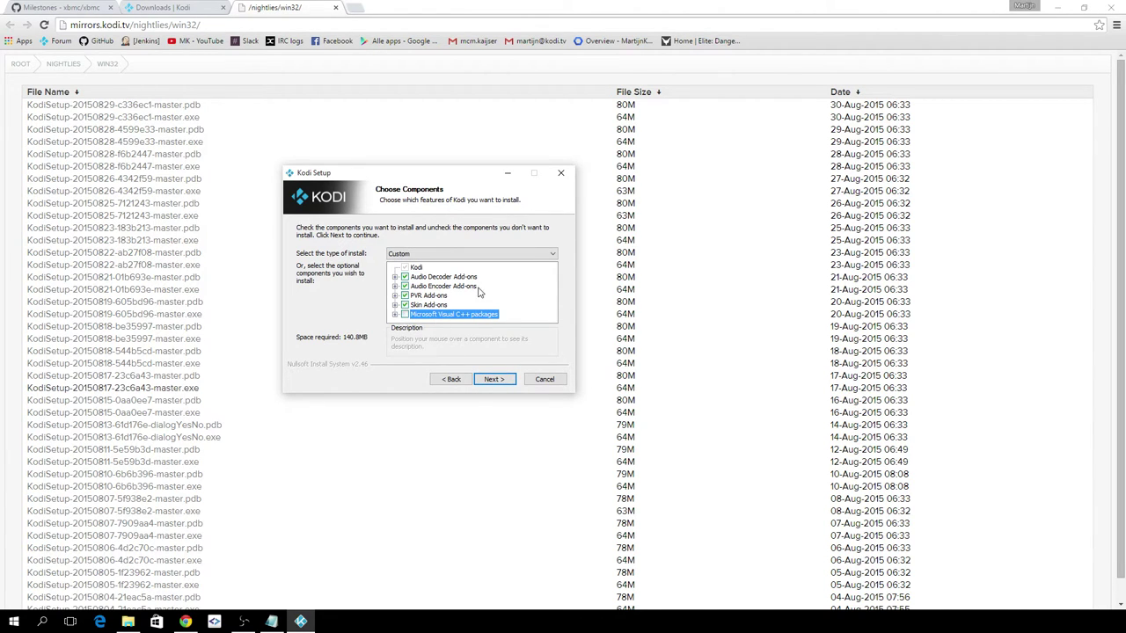
click(494, 379)
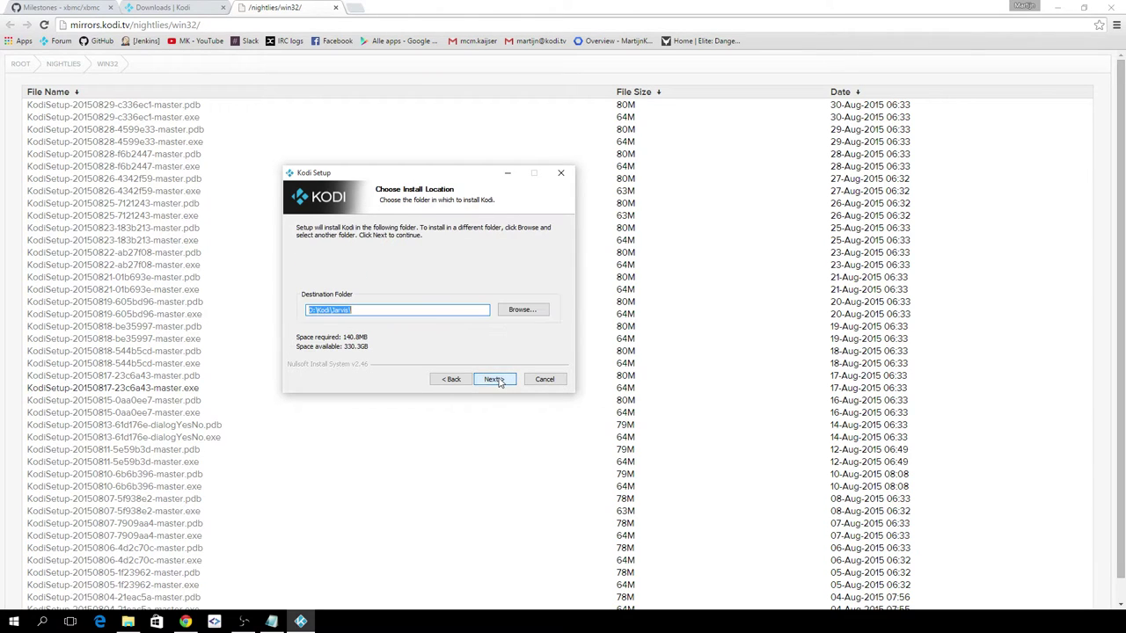
click(322, 310)
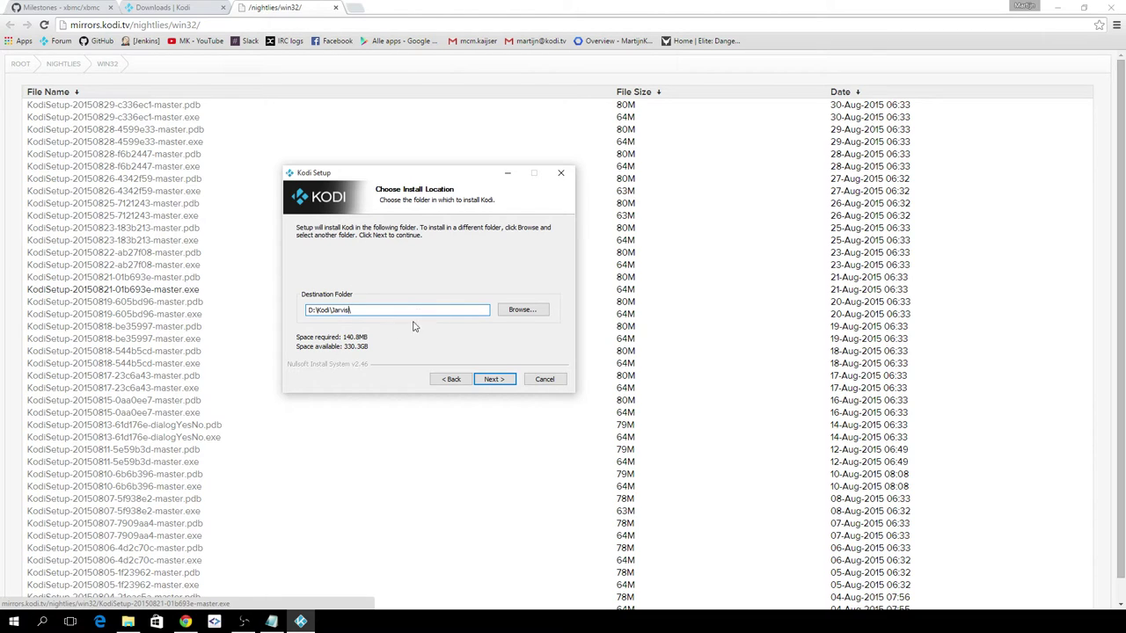
text(\)
Switch to File Explorer and examine the existing Jarvis installation under D:\Kodi, including its portable_data folder.
click(128, 622)
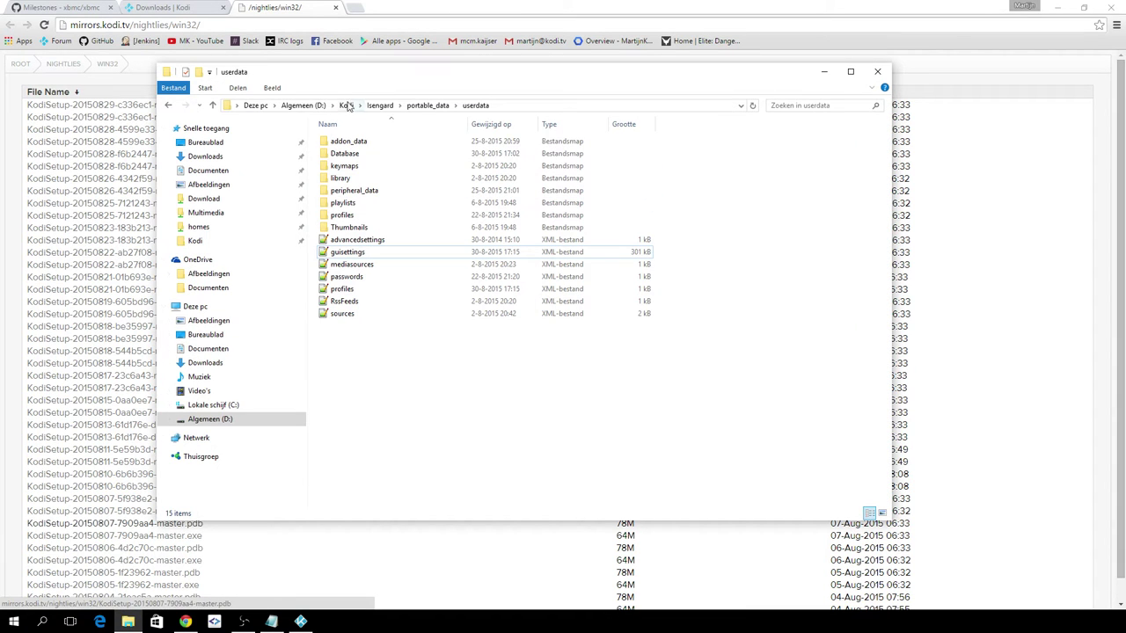
click(357, 107)
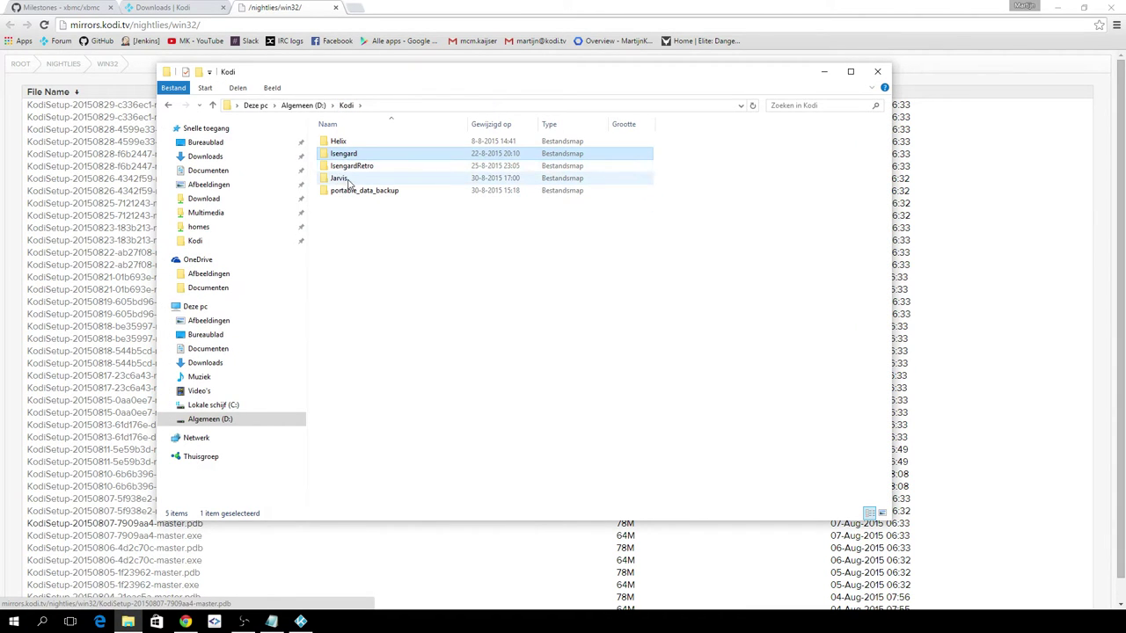
double_click(334, 180)
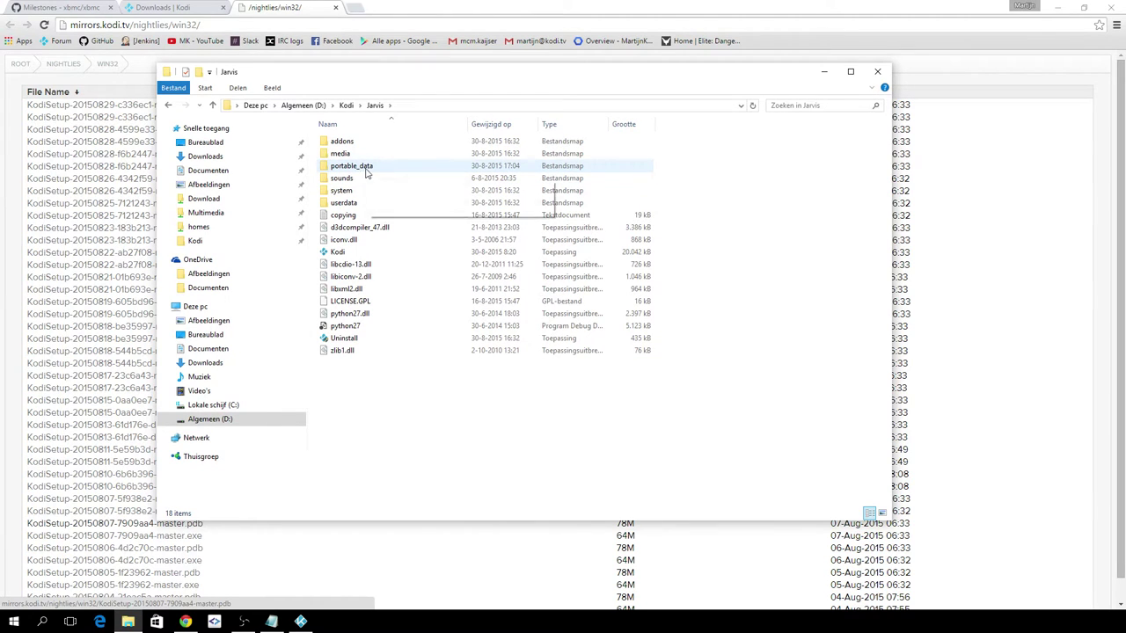
click(367, 172)
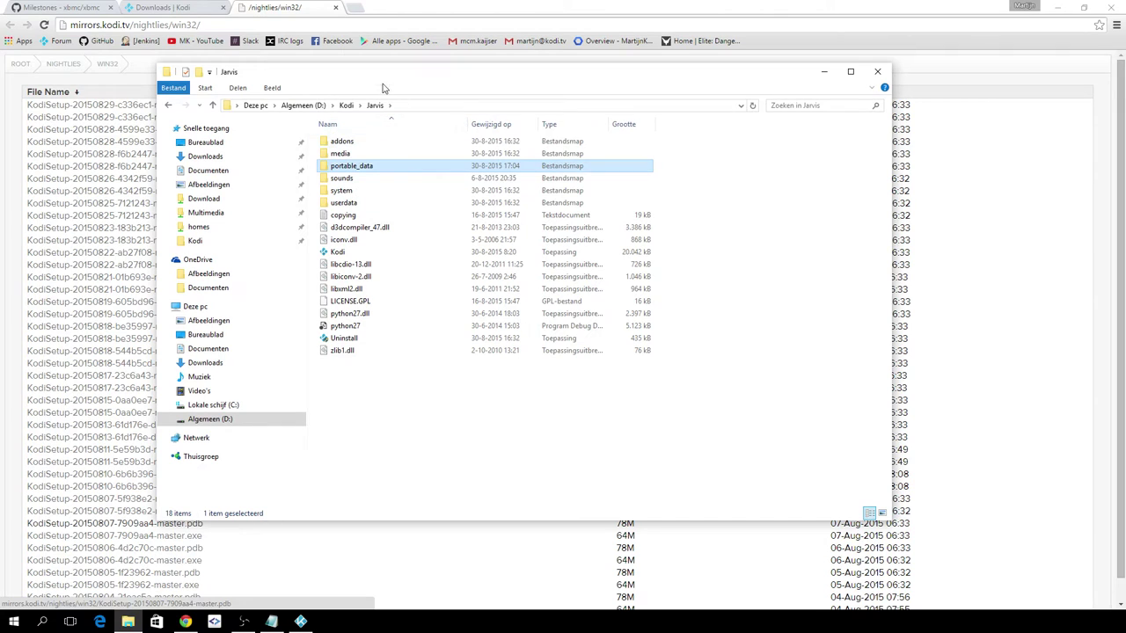
Return to Kodi Setup, agree to overwrite the previous Jarvis installation and start installing with the Kodi Start Menu folder.
click(300, 622)
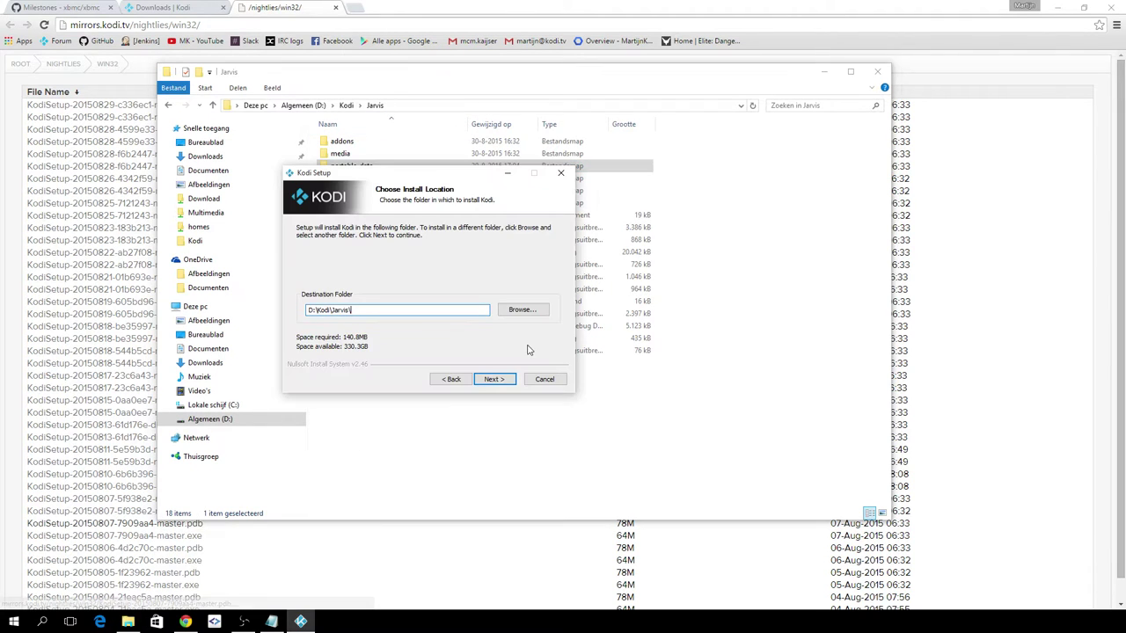
click(502, 379)
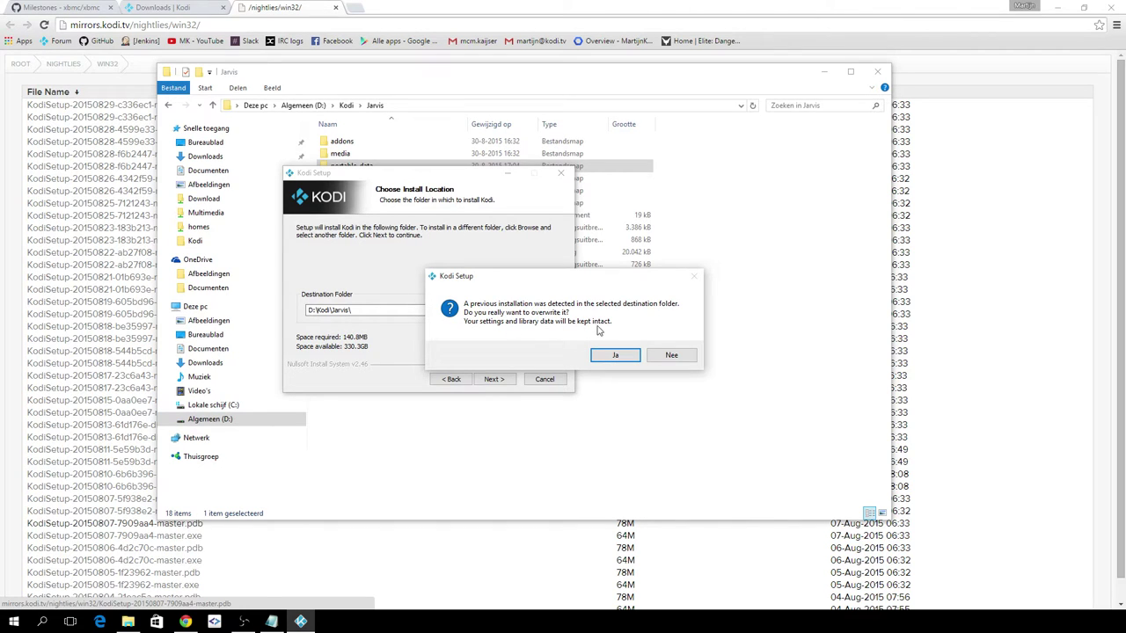
click(618, 353)
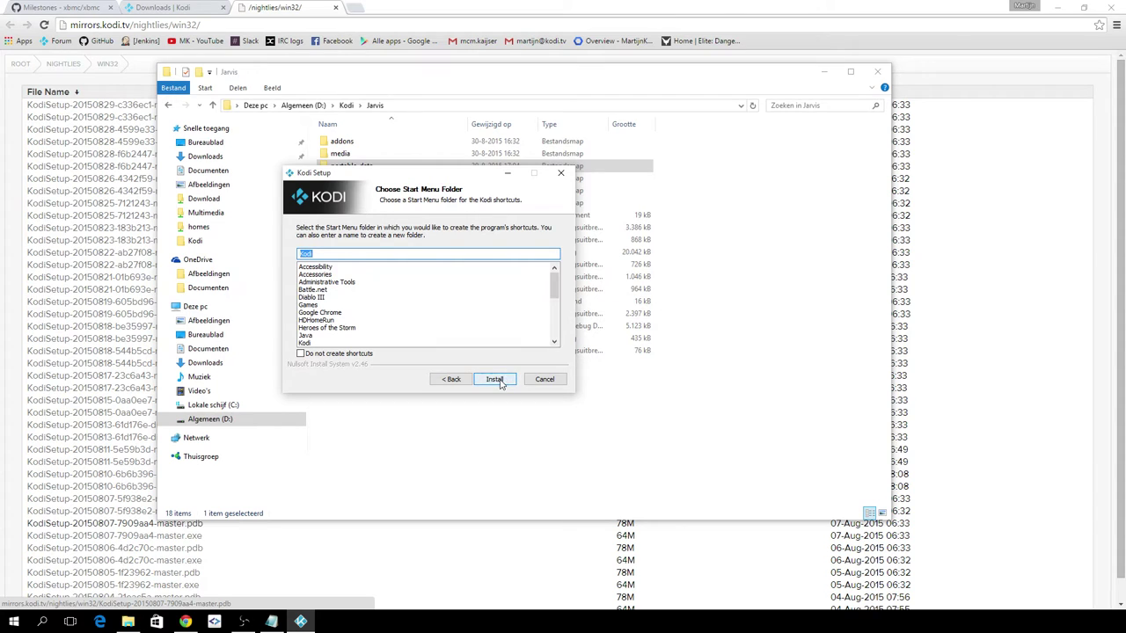
click(495, 379)
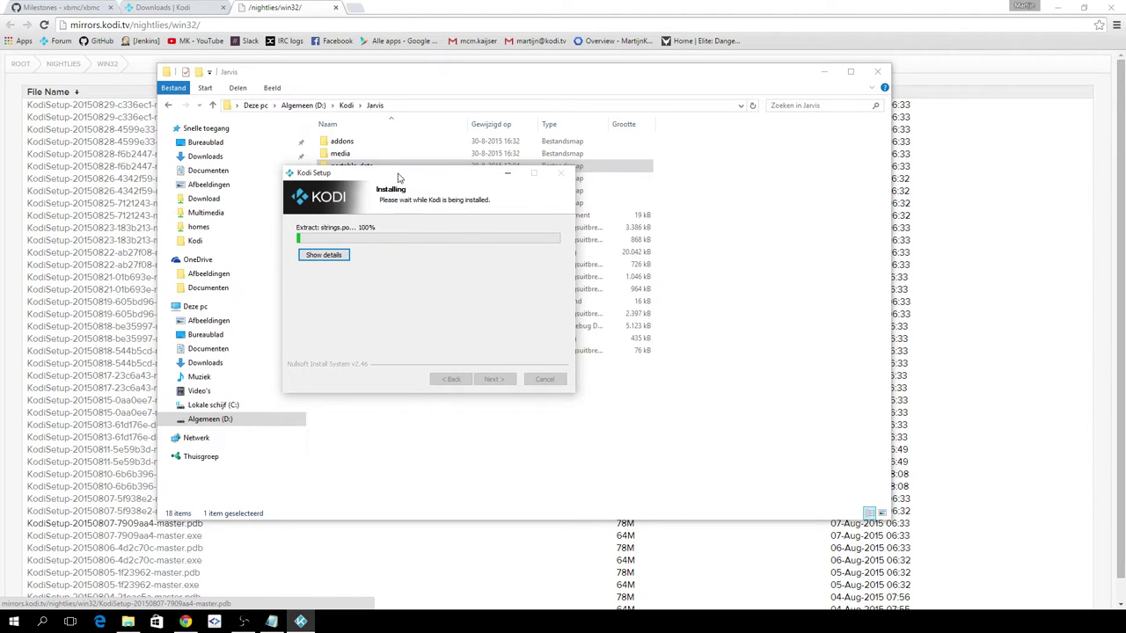
Place the installer beside the refreshed Jarvis folder listing and show the detailed progress of the installation.
drag(398, 179, 675, 162)
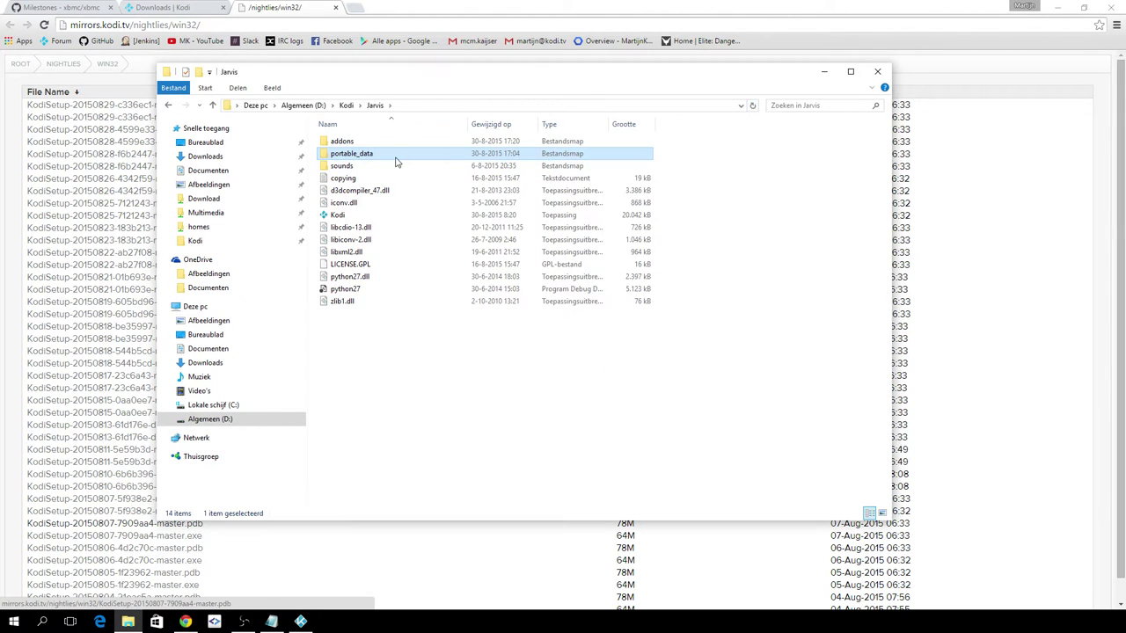
click(754, 107)
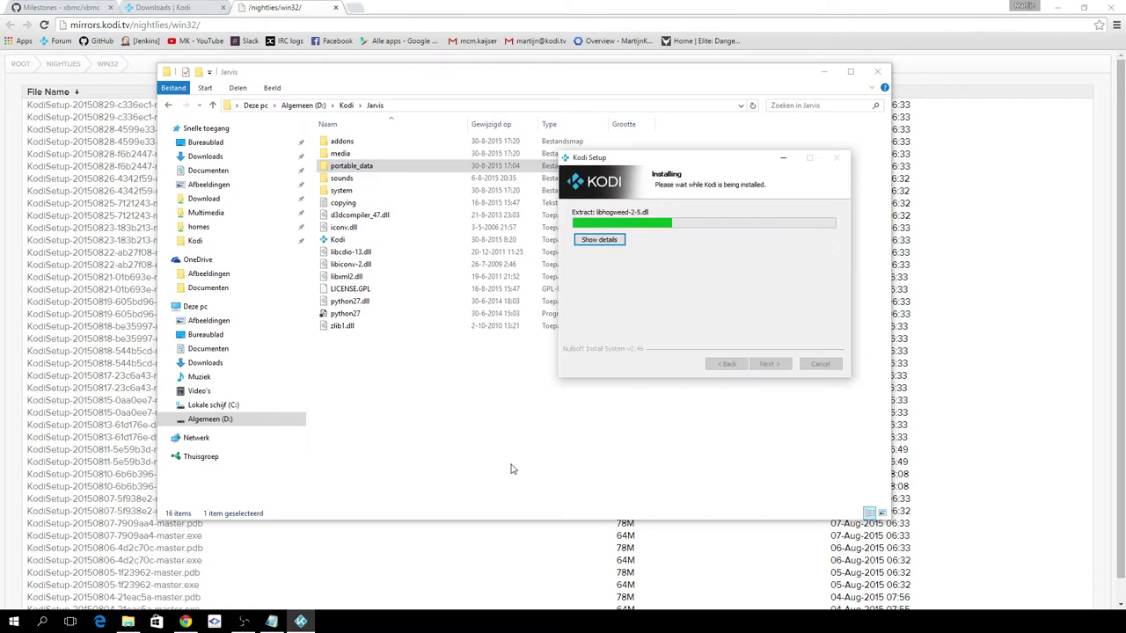
click(599, 241)
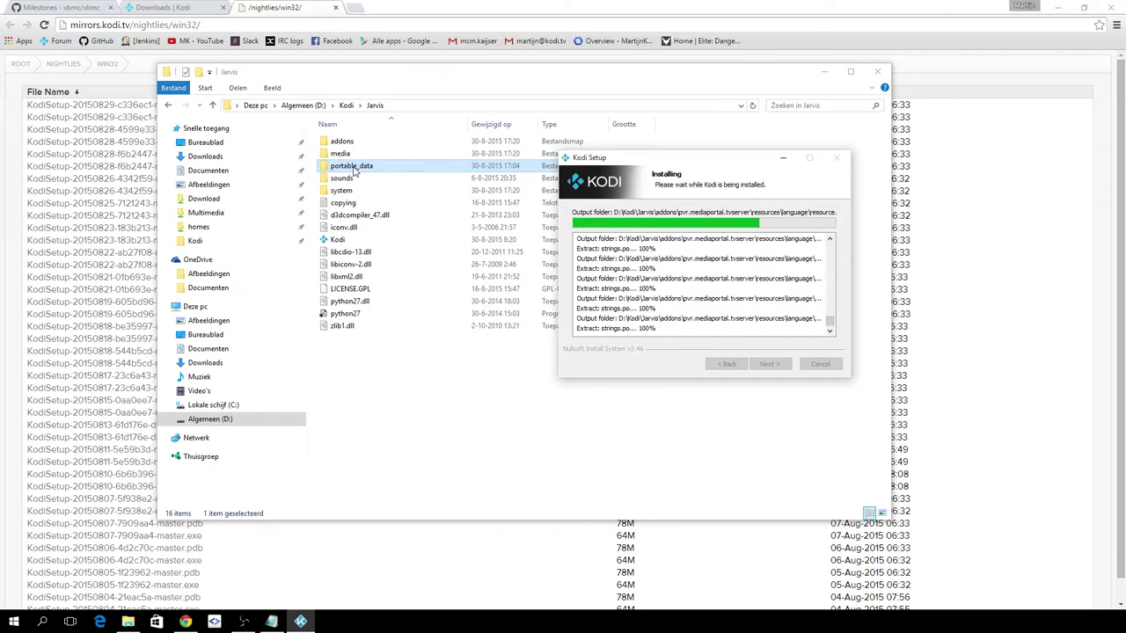
Open guisettings.xml from the portable_data\userdata folder of the Jarvis installation.
click(354, 171)
double_click(354, 172)
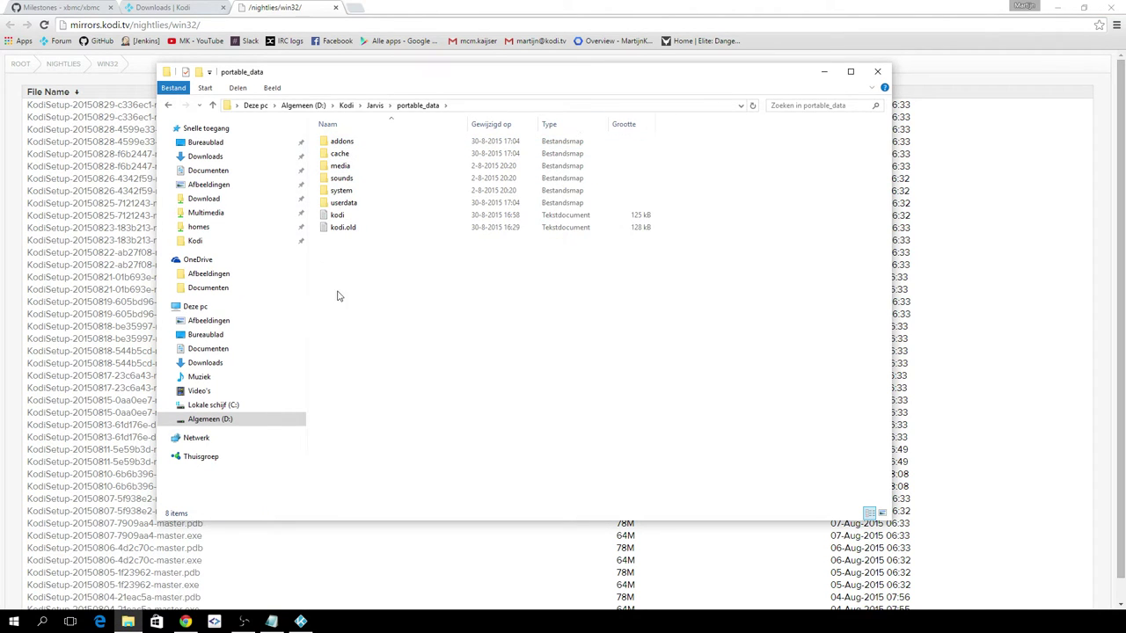
double_click(342, 201)
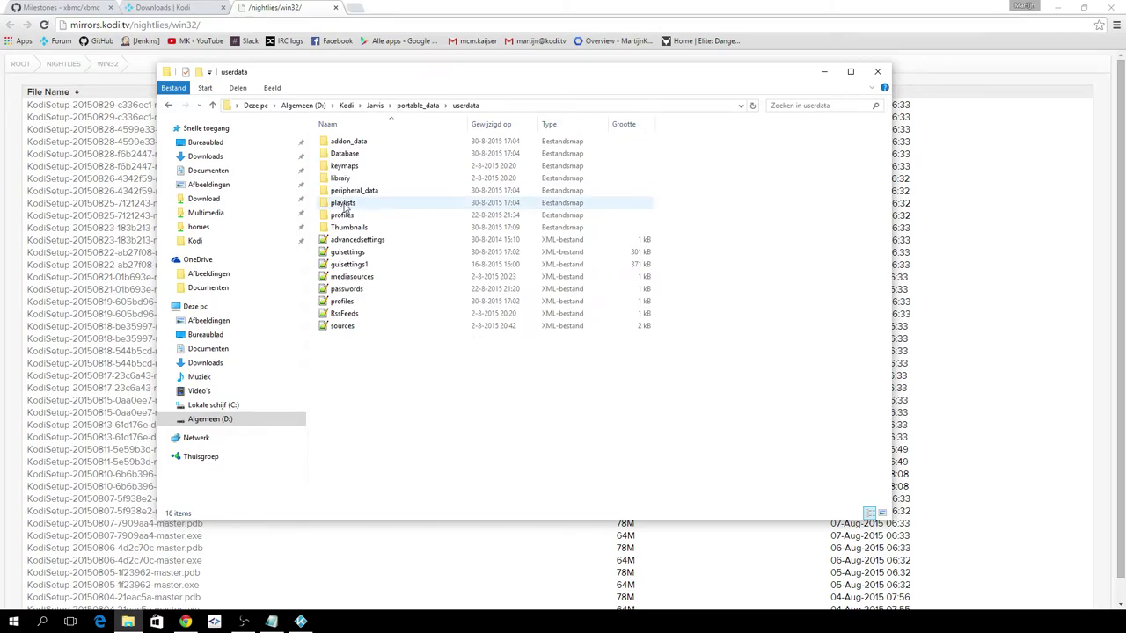
double_click(357, 252)
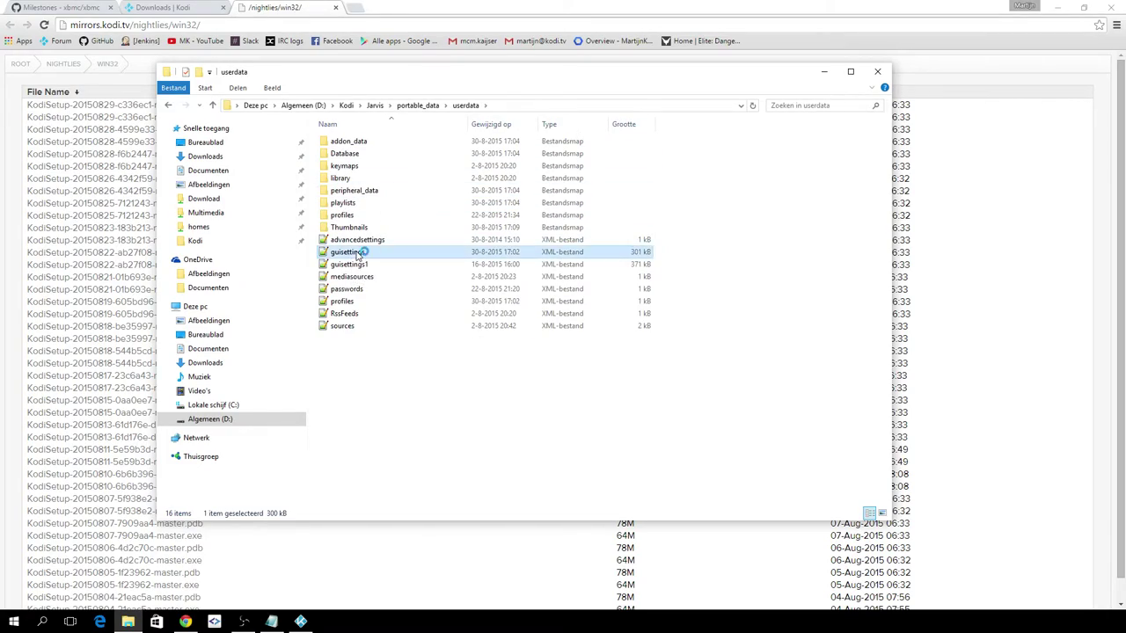
Examine the skin.confluence entries under skinsettings in the Jarvis guisettings.xml and close the other open guisettings.xml file.
scroll(323, 360, down, 20)
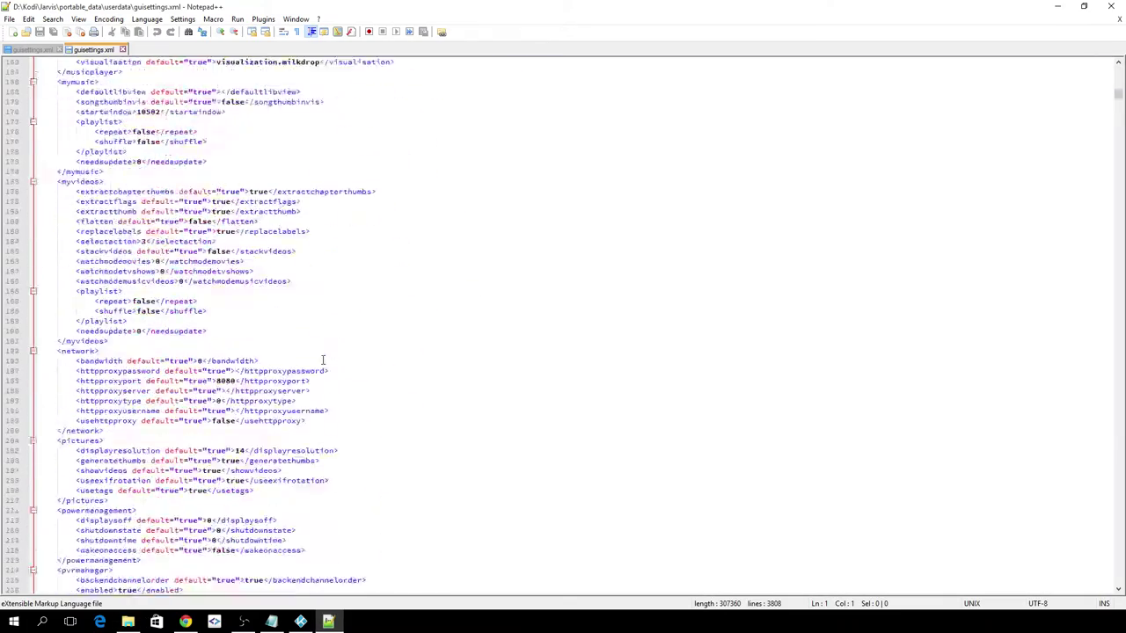
scroll(323, 359, up, 20)
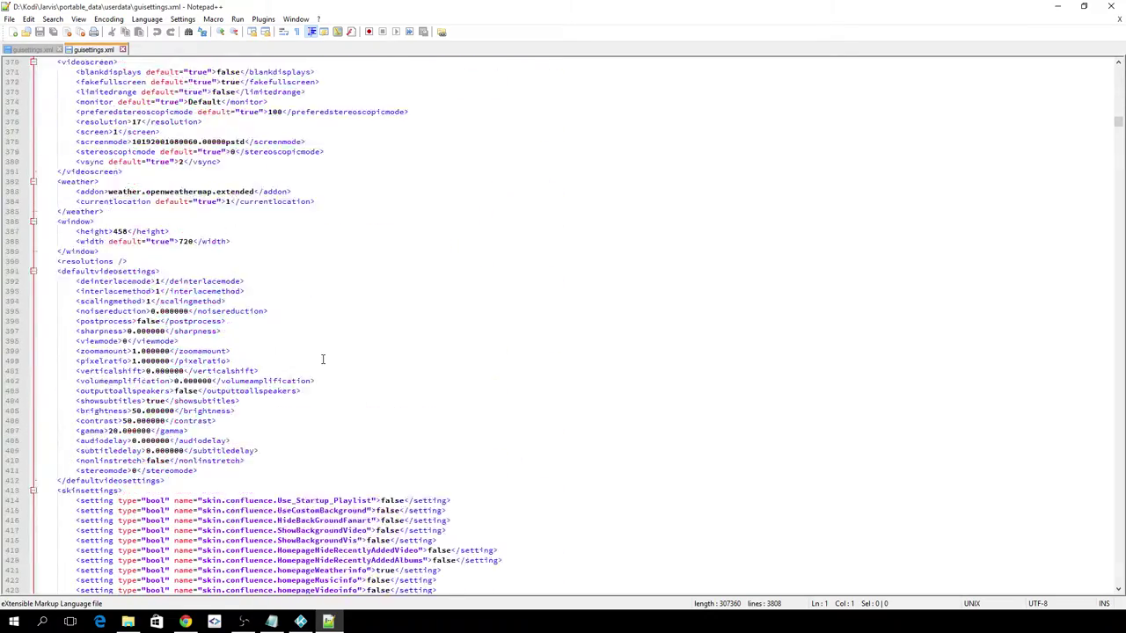
scroll(324, 361, down, 2)
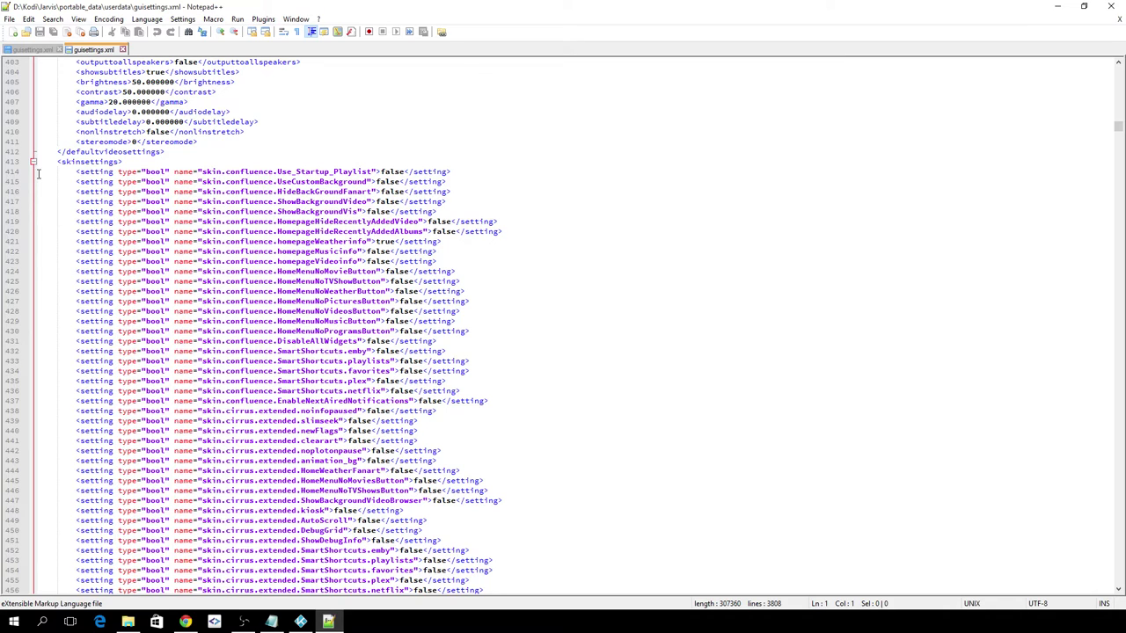
drag(38, 173, 475, 301)
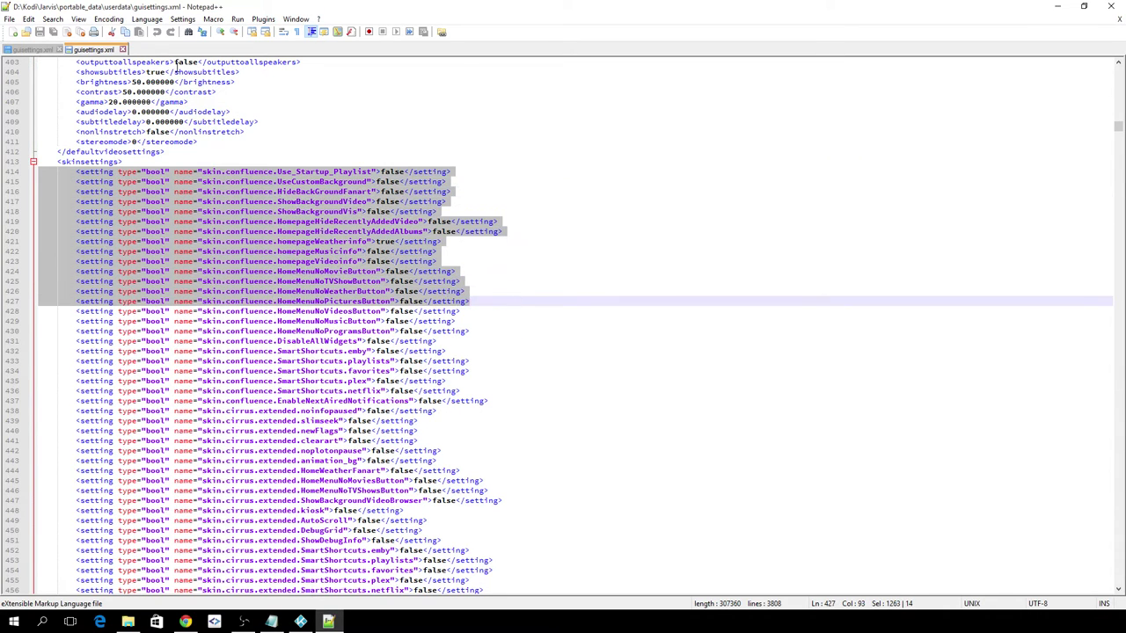
click(59, 50)
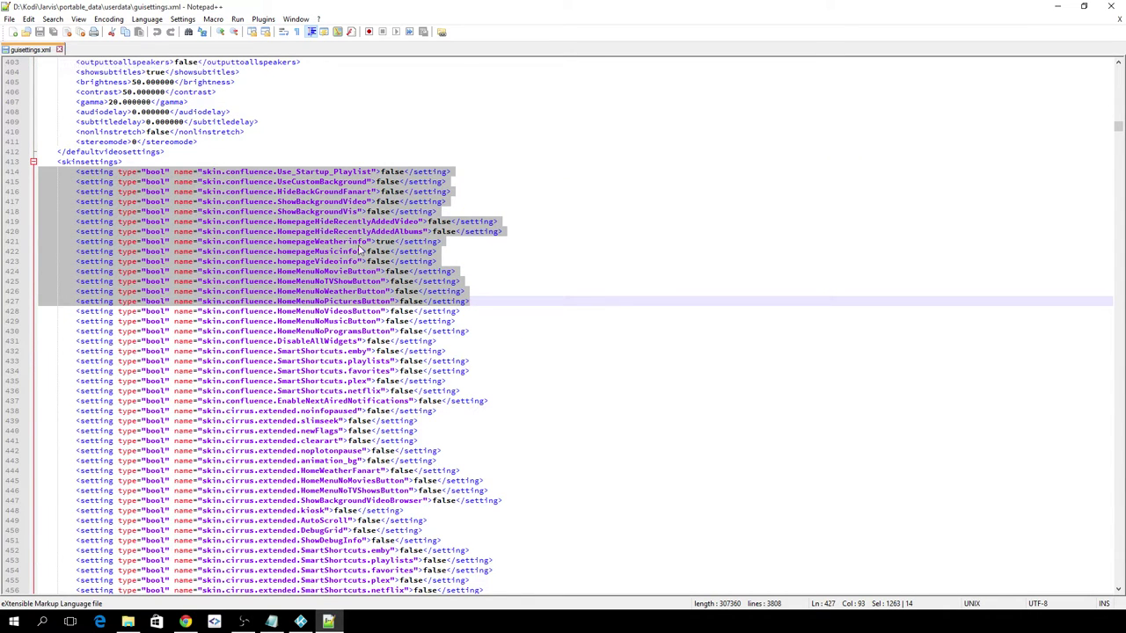
Compare the skin.confluence folder in the Jarvis addon_data folder with the skin settings listed in guisettings.xml.
click(1062, 9)
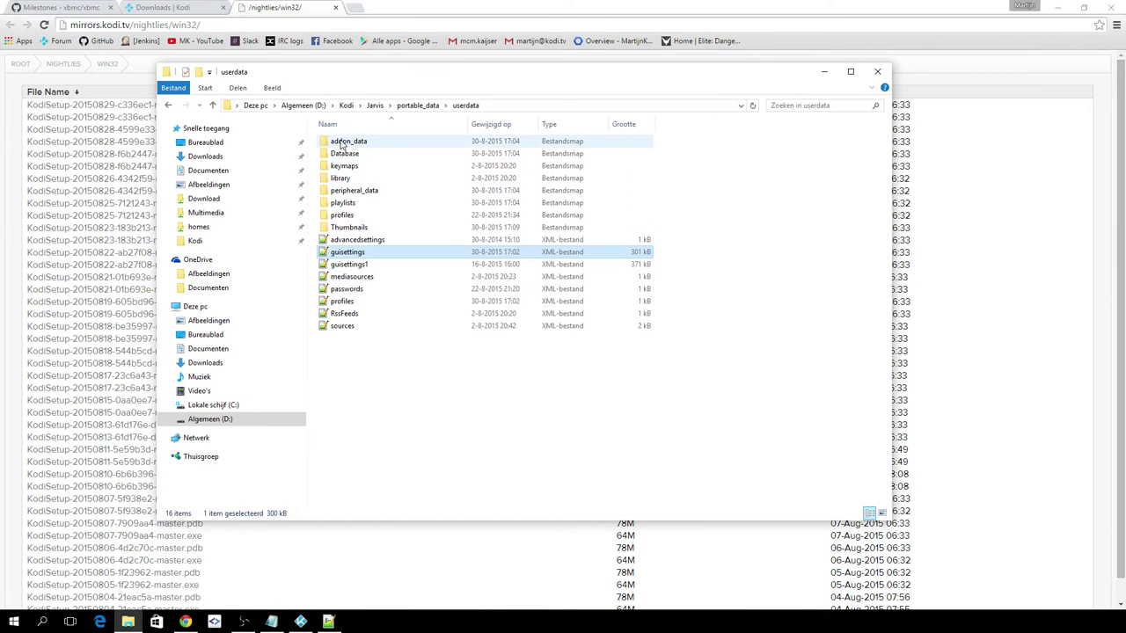
double_click(366, 145)
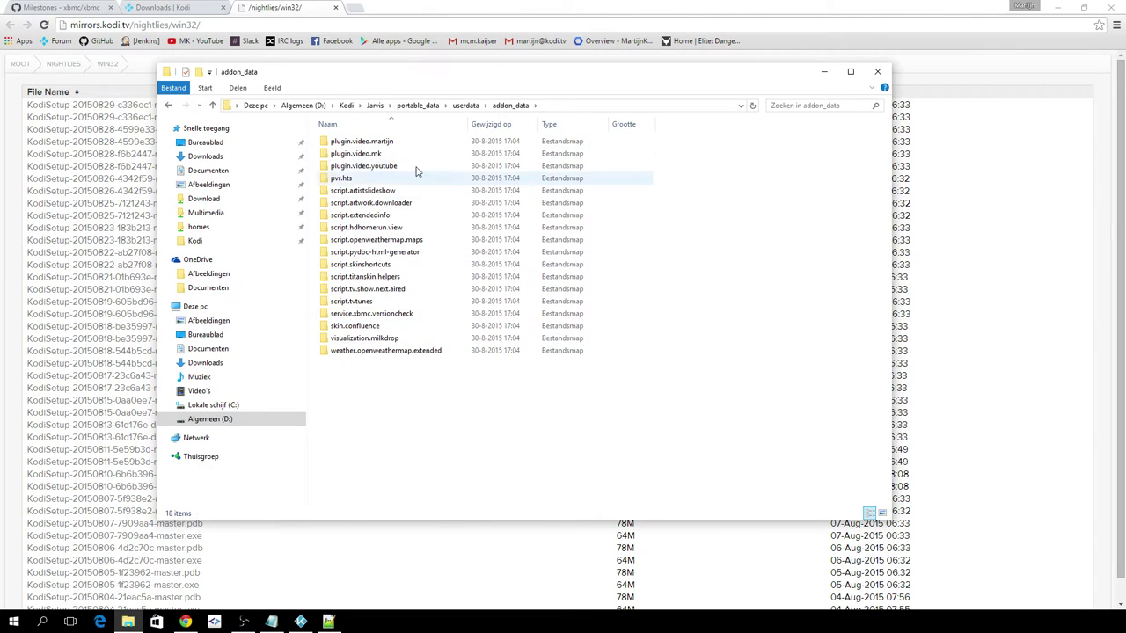
double_click(337, 327)
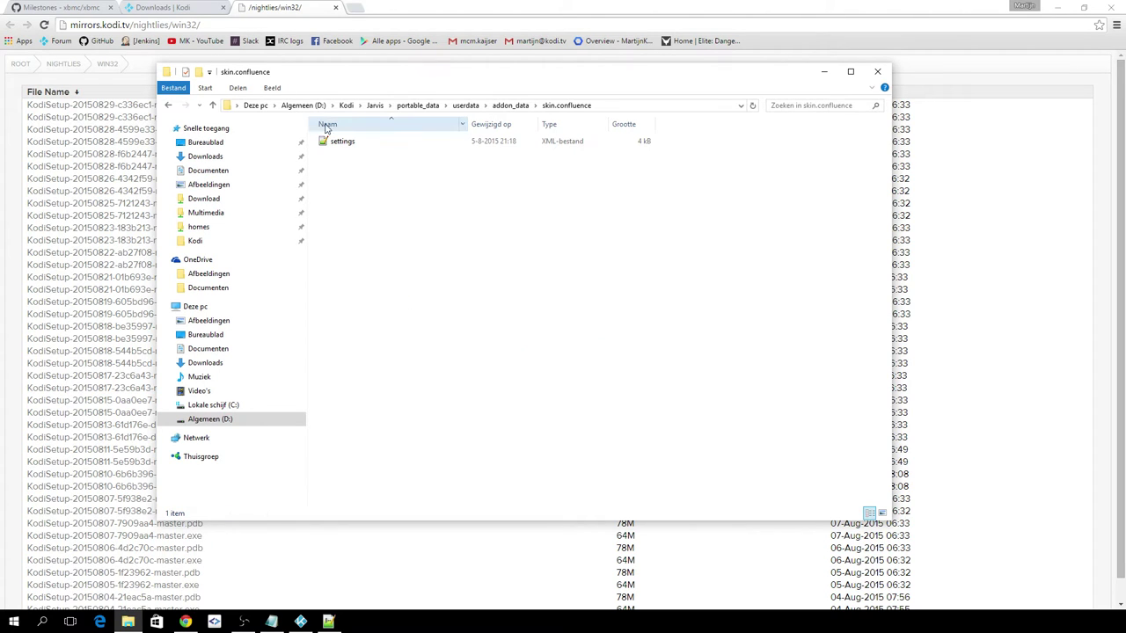
click(511, 105)
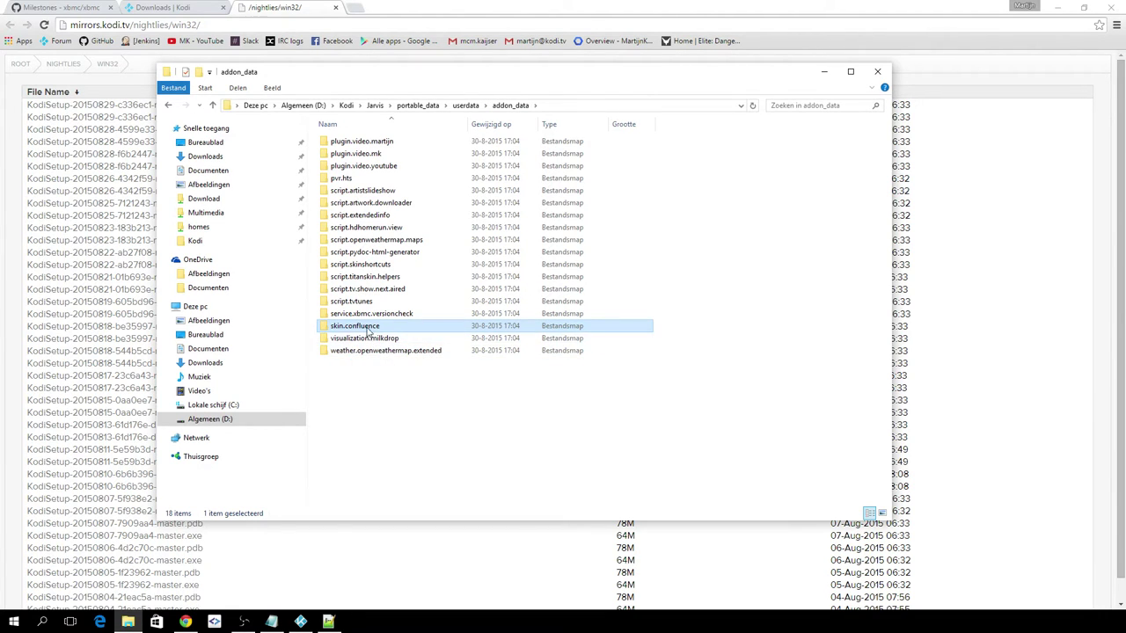
click(369, 389)
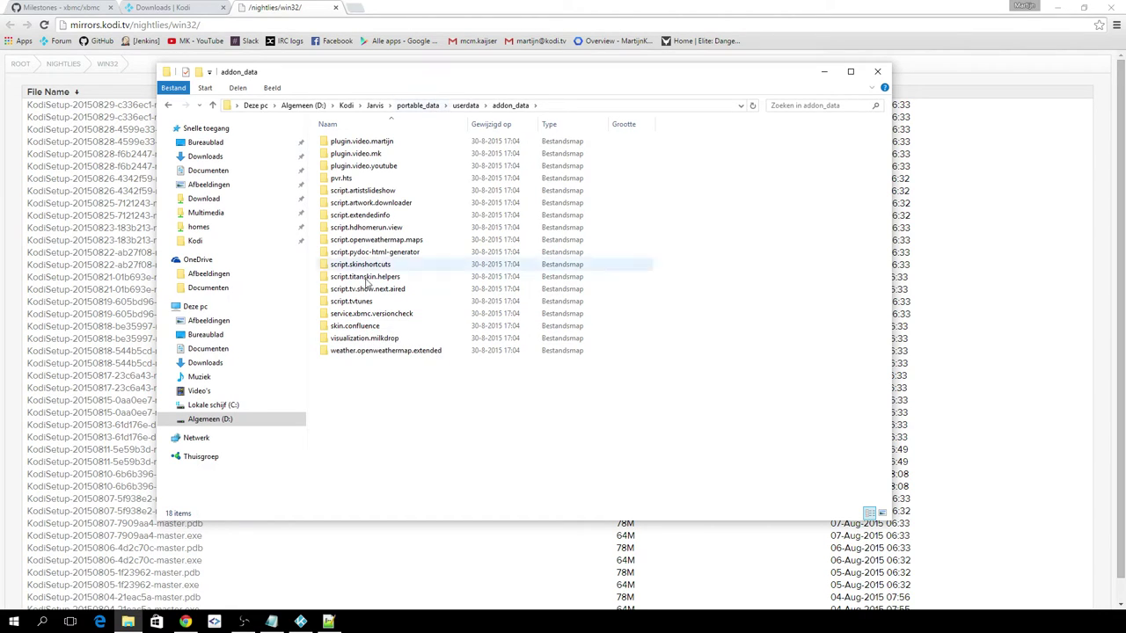
click(328, 622)
scroll(118, 361, down, 12)
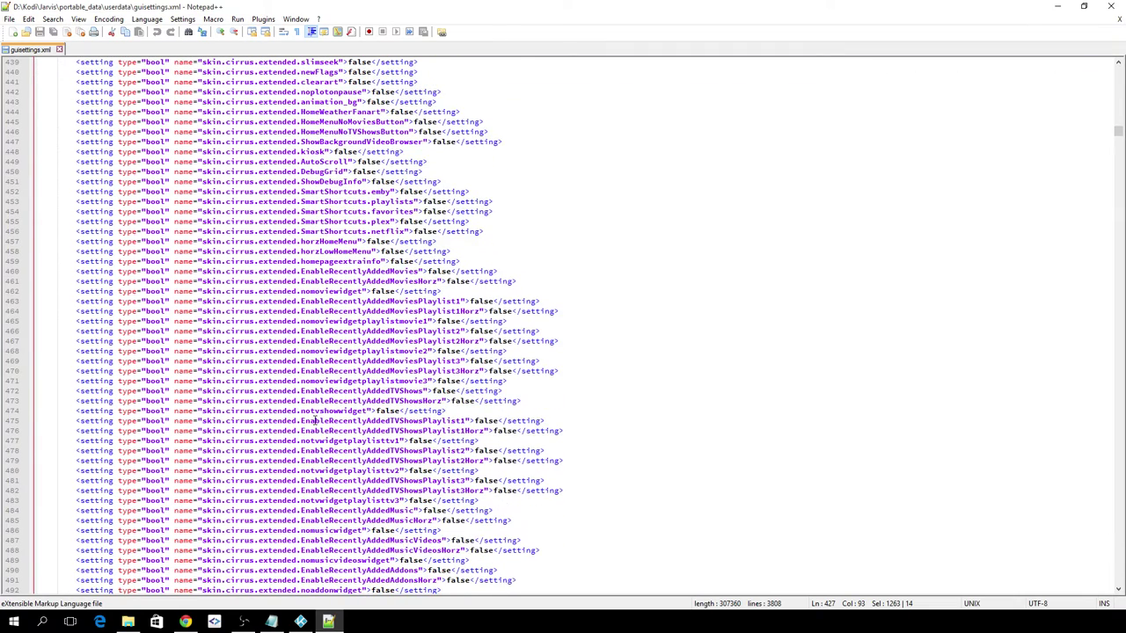
Finish the Kodi Setup wizard without its Run Kodi option and launch Kodi (Jarvis) from the desktop.
click(300, 622)
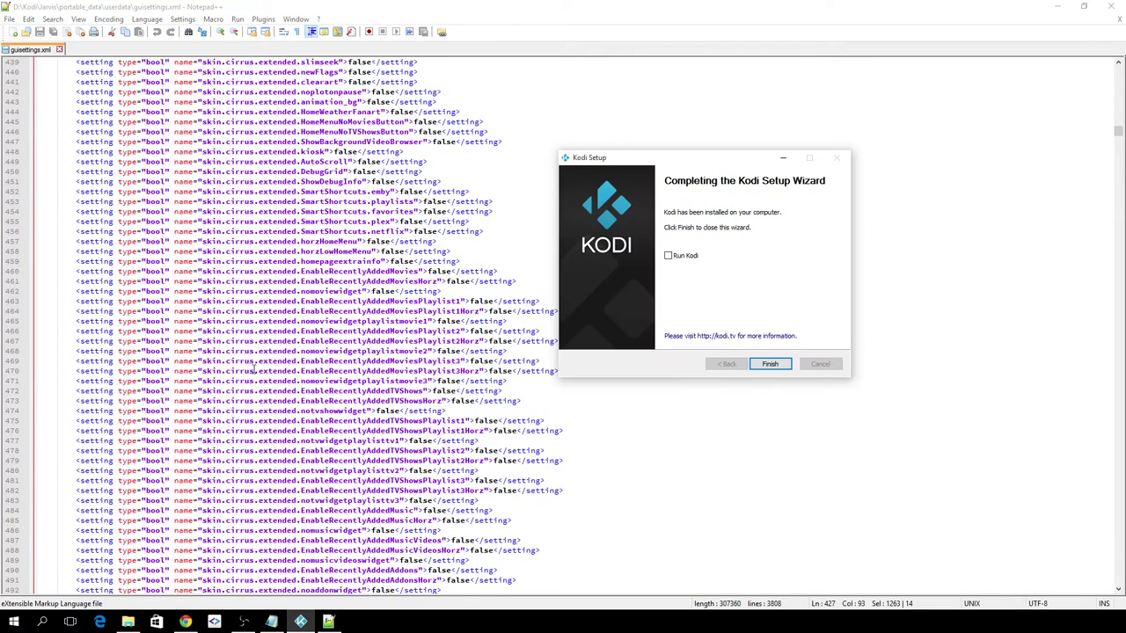
click(771, 364)
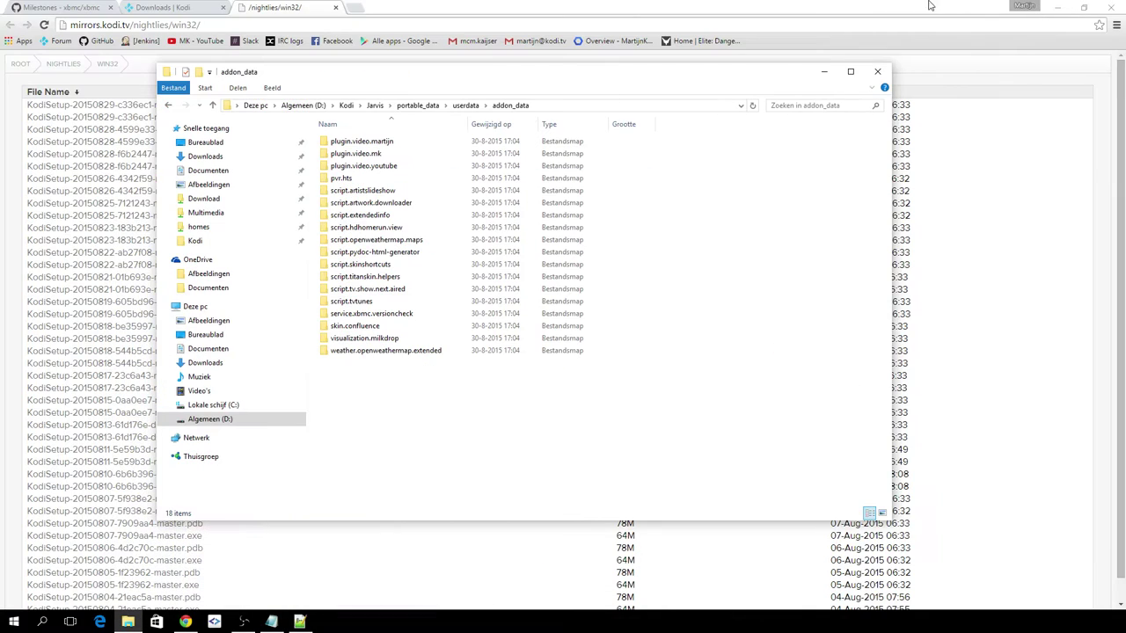
click(1057, 7)
drag(429, 70, 644, 31)
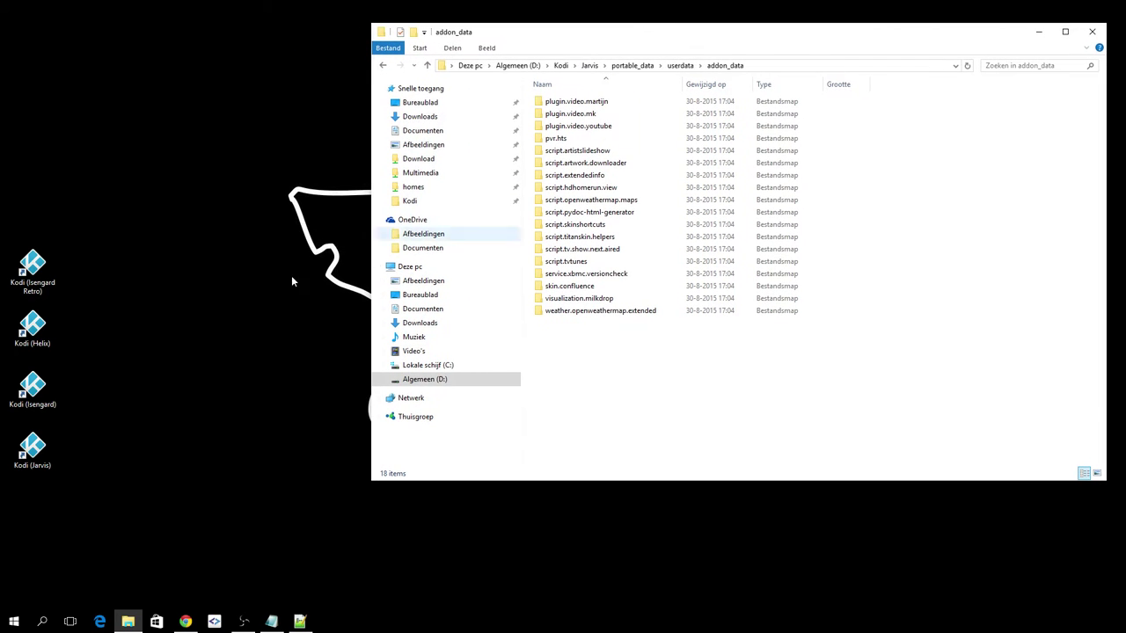
click(32, 450)
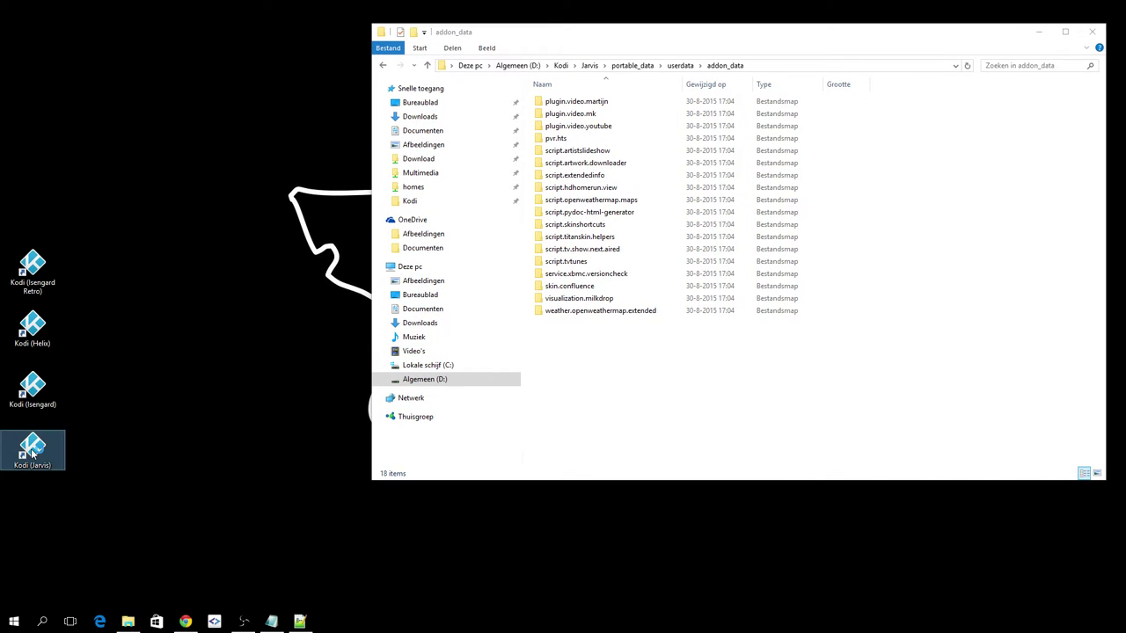
double_click(31, 450)
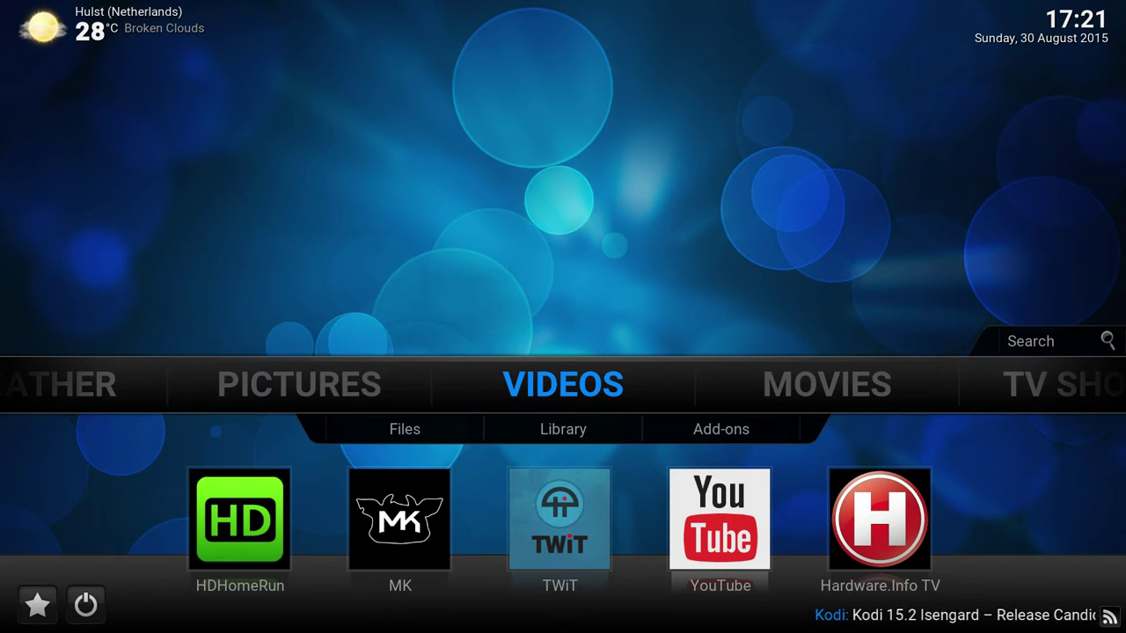
Browse the Kodi home menu between Videos and Movies and view the recently added movies.
key(Right)
key(Left)
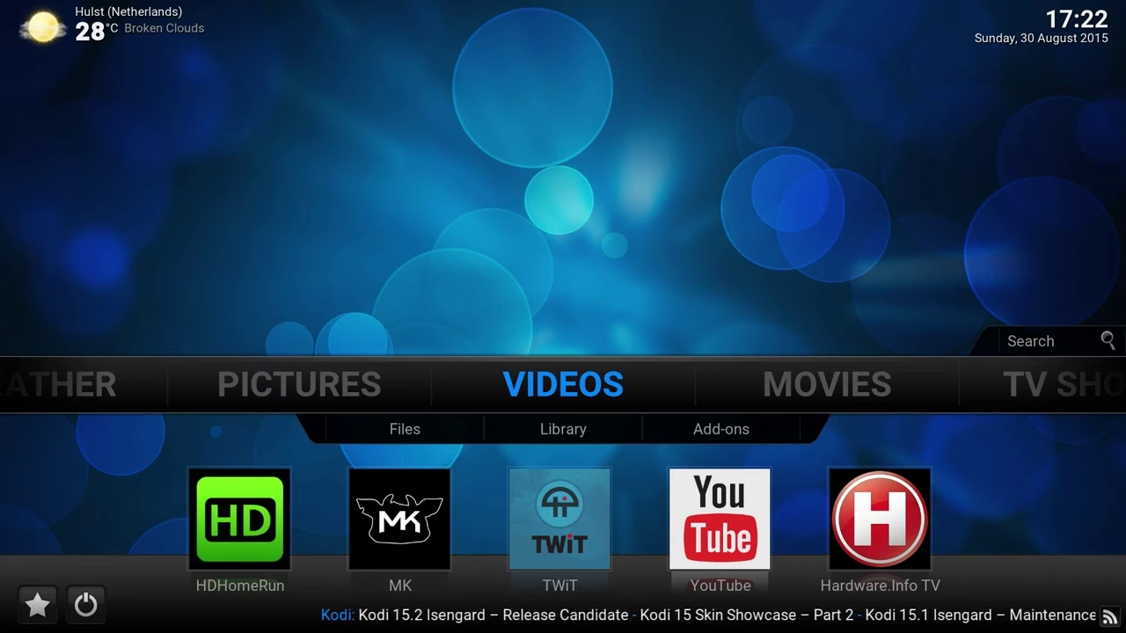
key(Right)
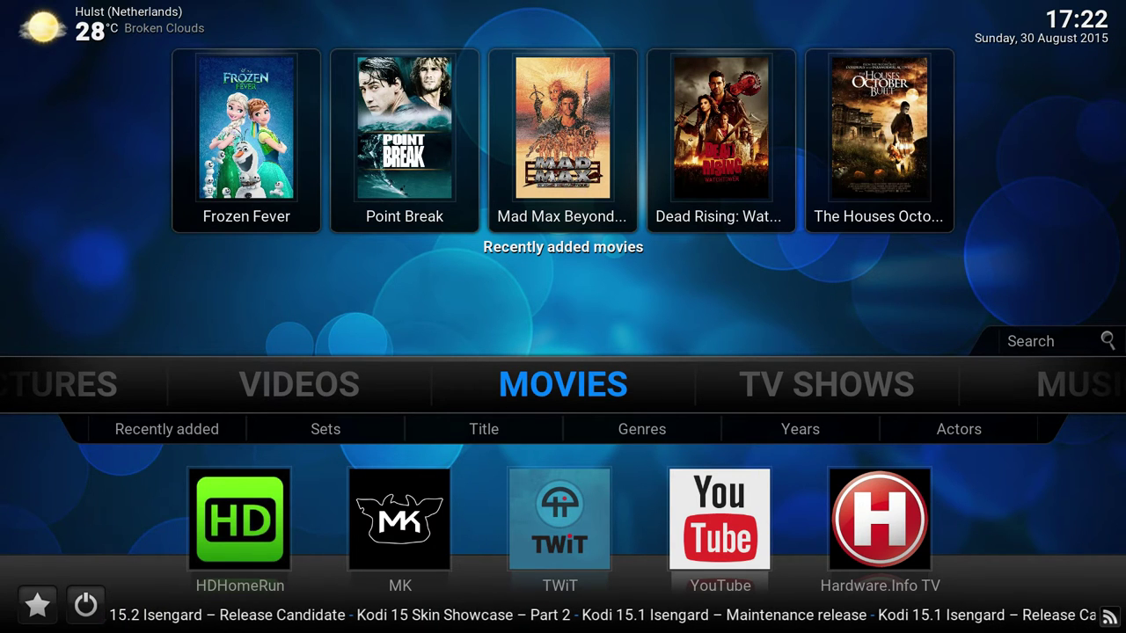
Open the skin selection list in Kodi's Appearance settings from the home menu.
key(Right)
key(Right)
key(Right)
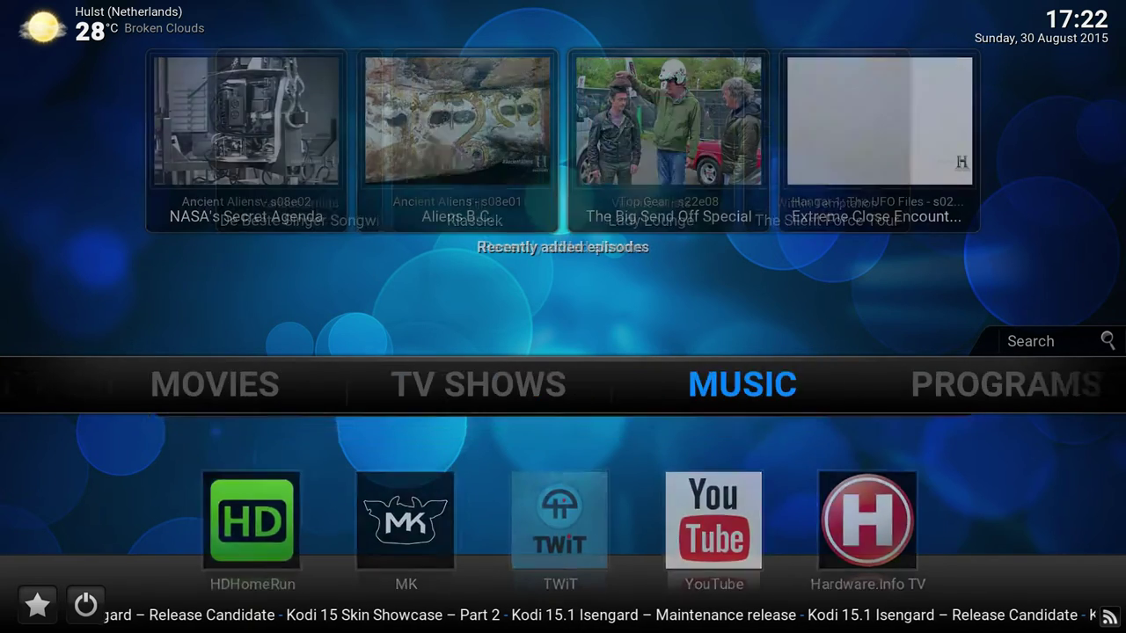
key(Right)
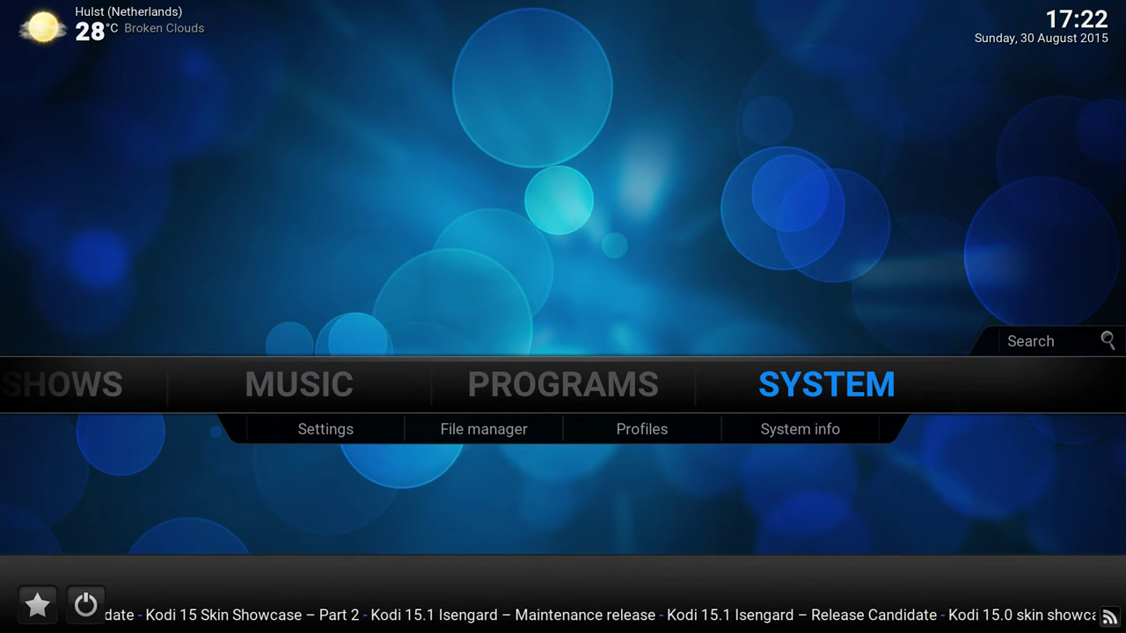
key(Return)
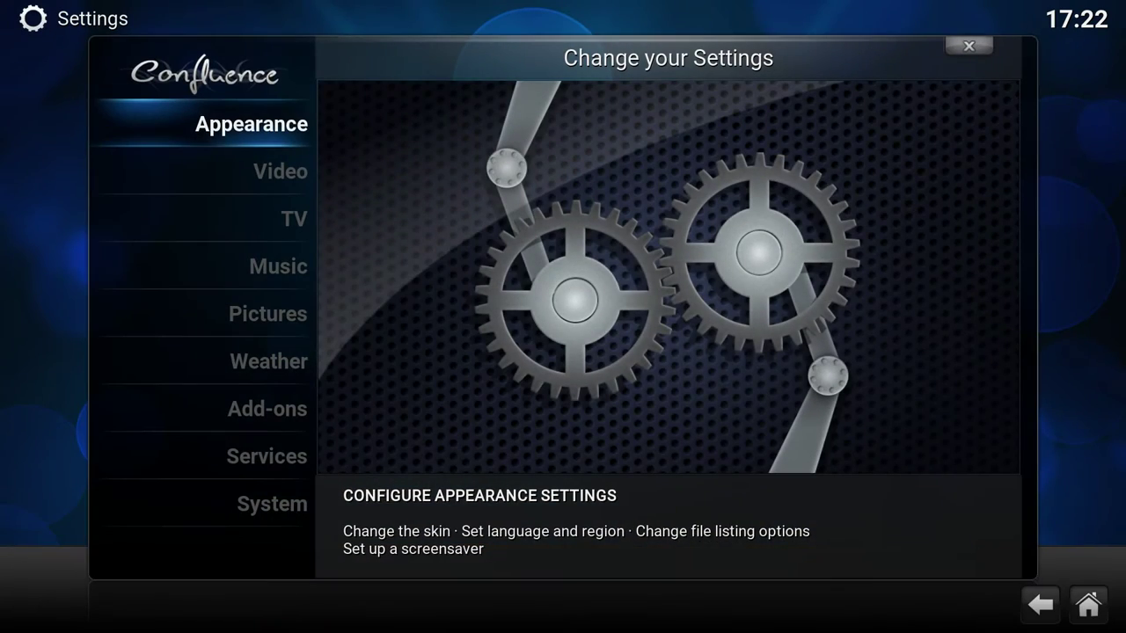
key(Return)
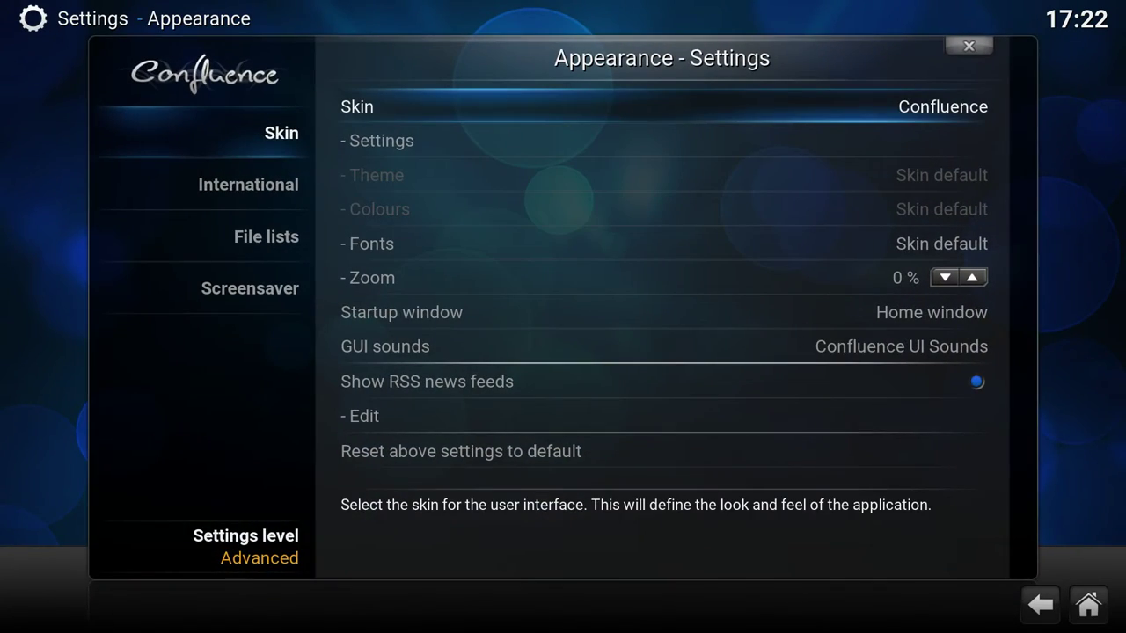
key(Return)
Take Kodi out of full screen, then switch to Notepad++ to reload the Jarvis guisettings.xml and examine its skin settings entries.
key(backslash)
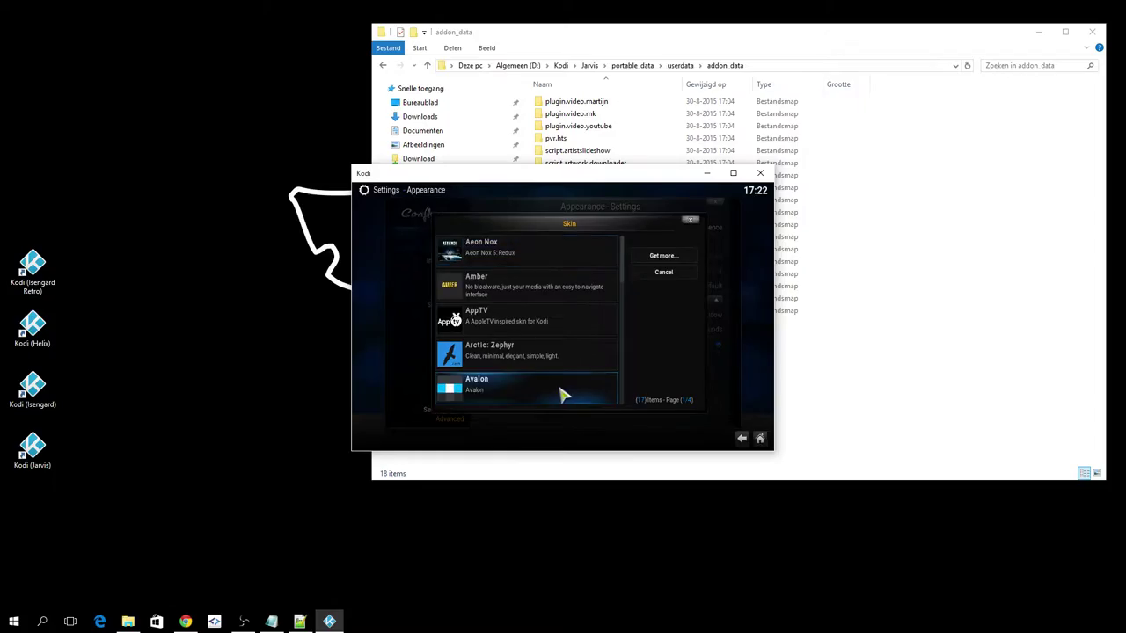
click(867, 377)
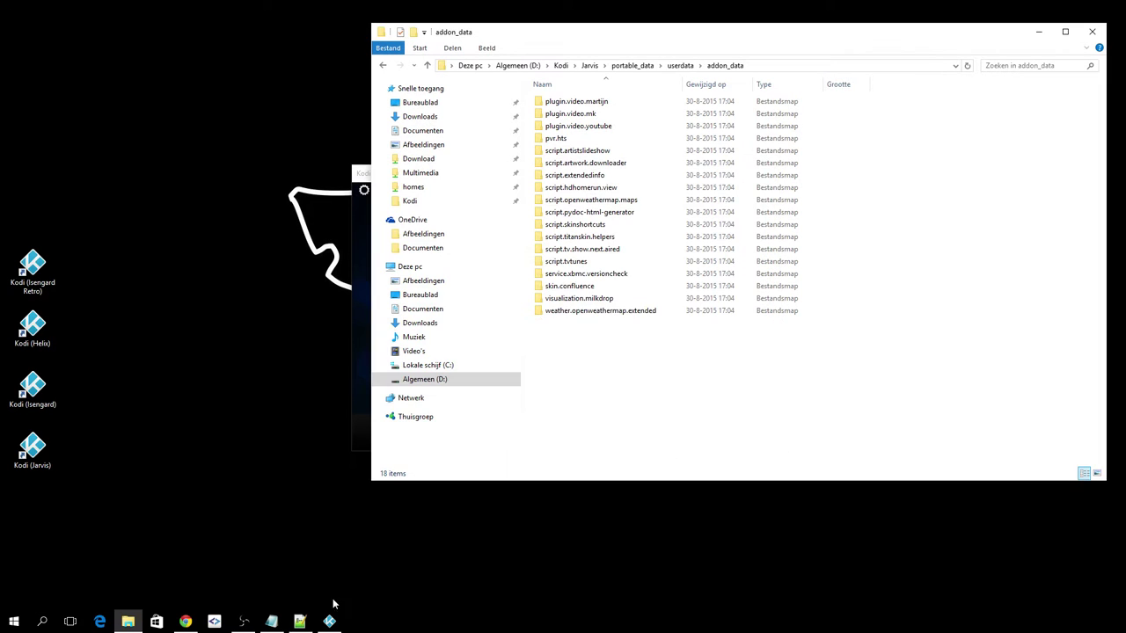
click(299, 621)
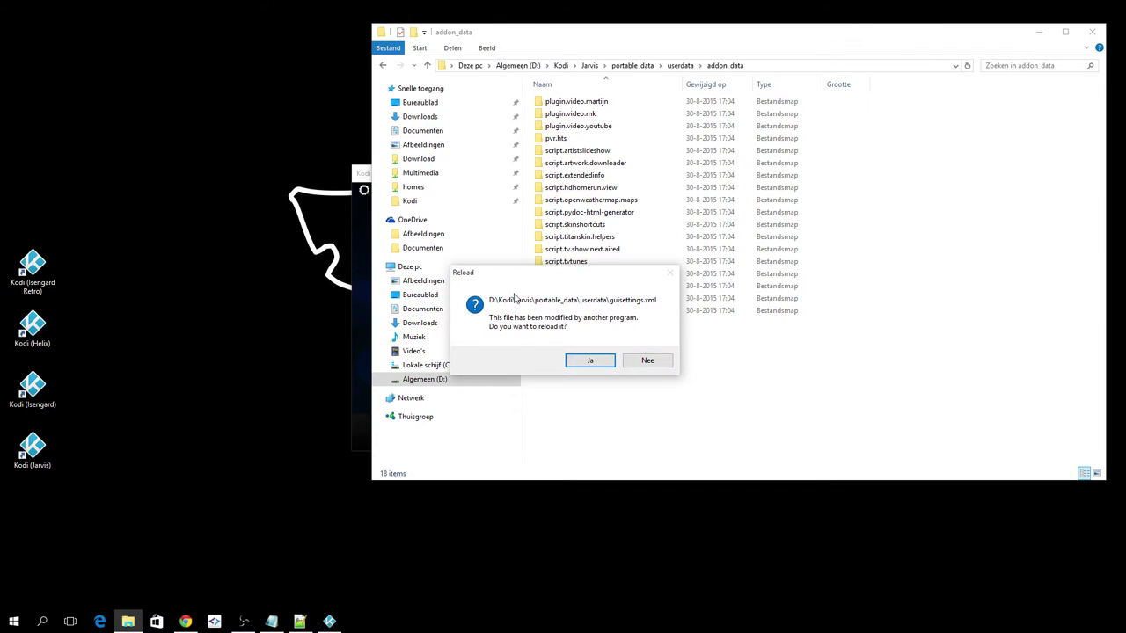
click(591, 361)
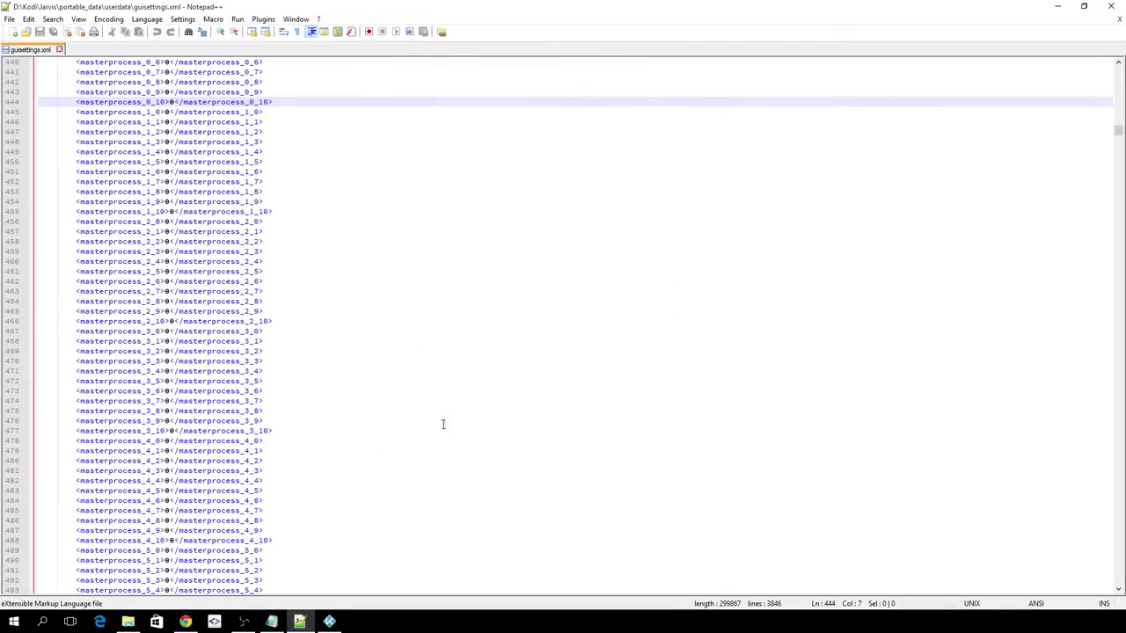
scroll(262, 159, down, 20)
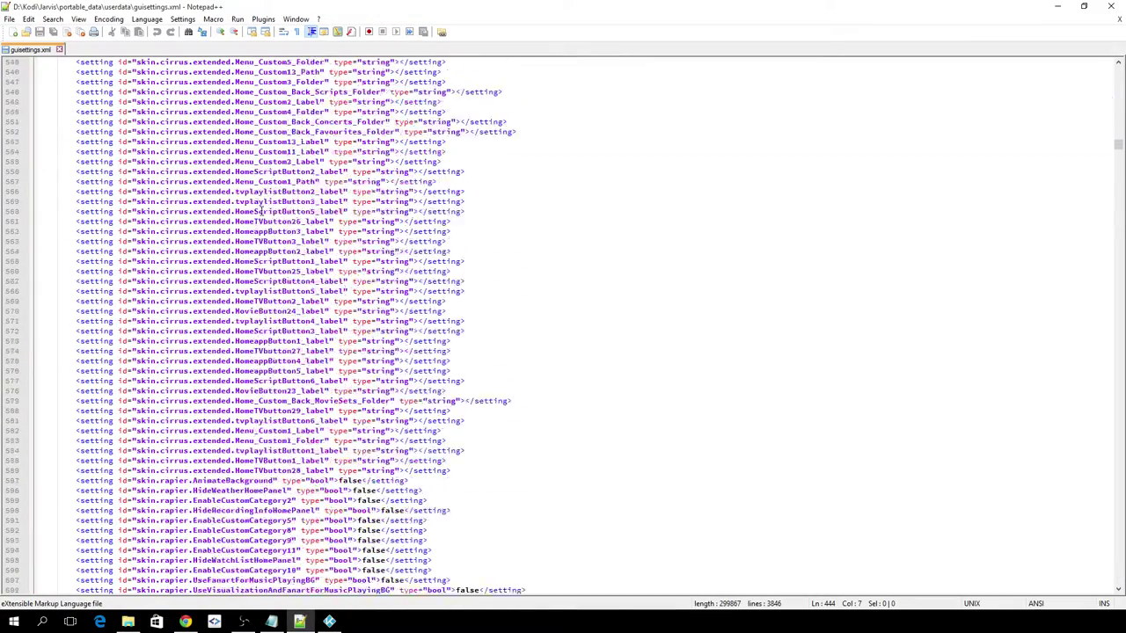